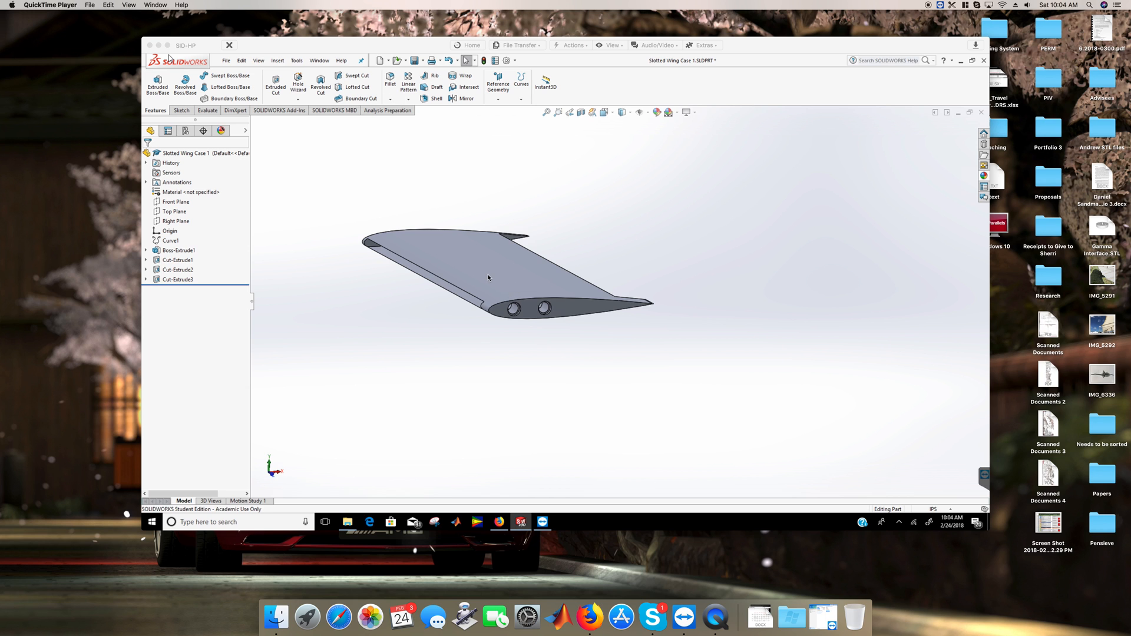
middle_drag(488, 275, 516, 274)
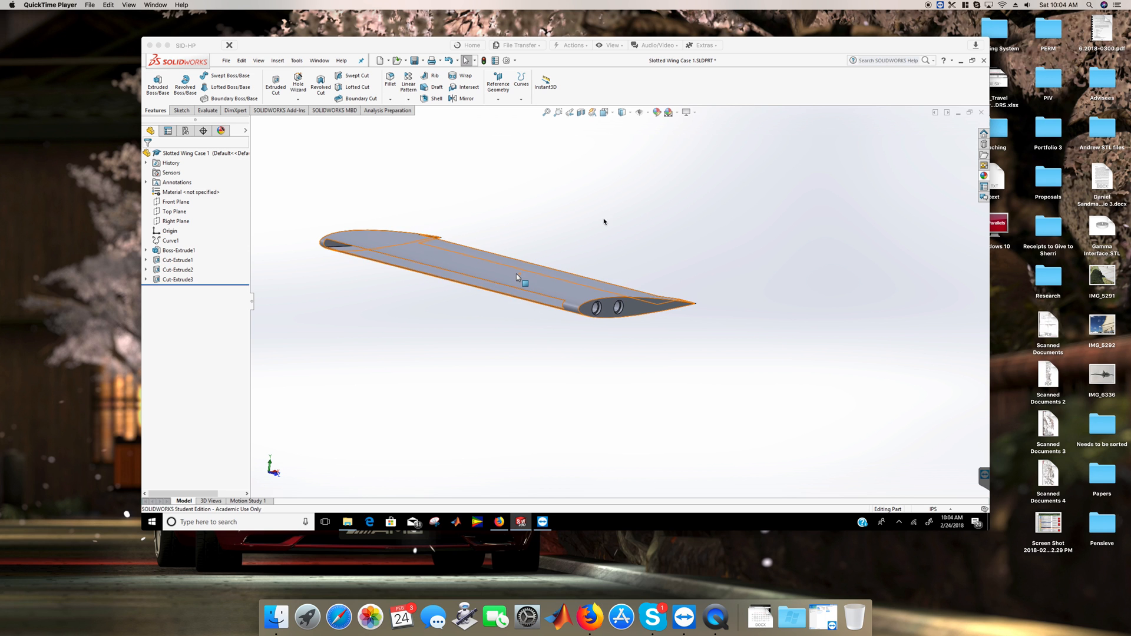
middle_drag(602, 212, 549, 270)
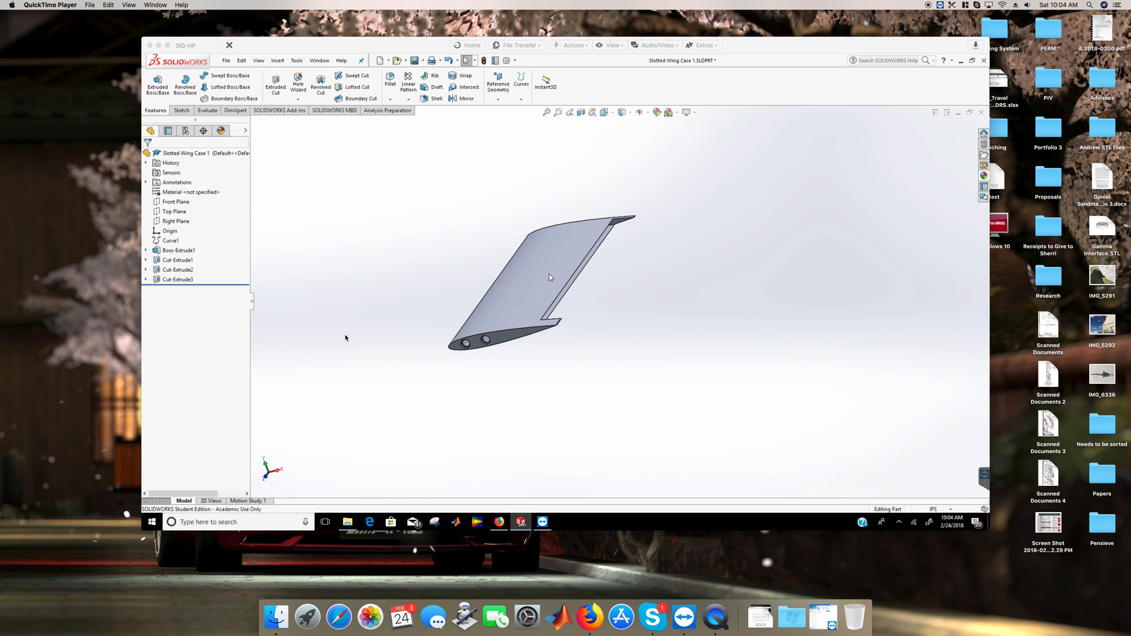
middle_drag(464, 359, 532, 316)
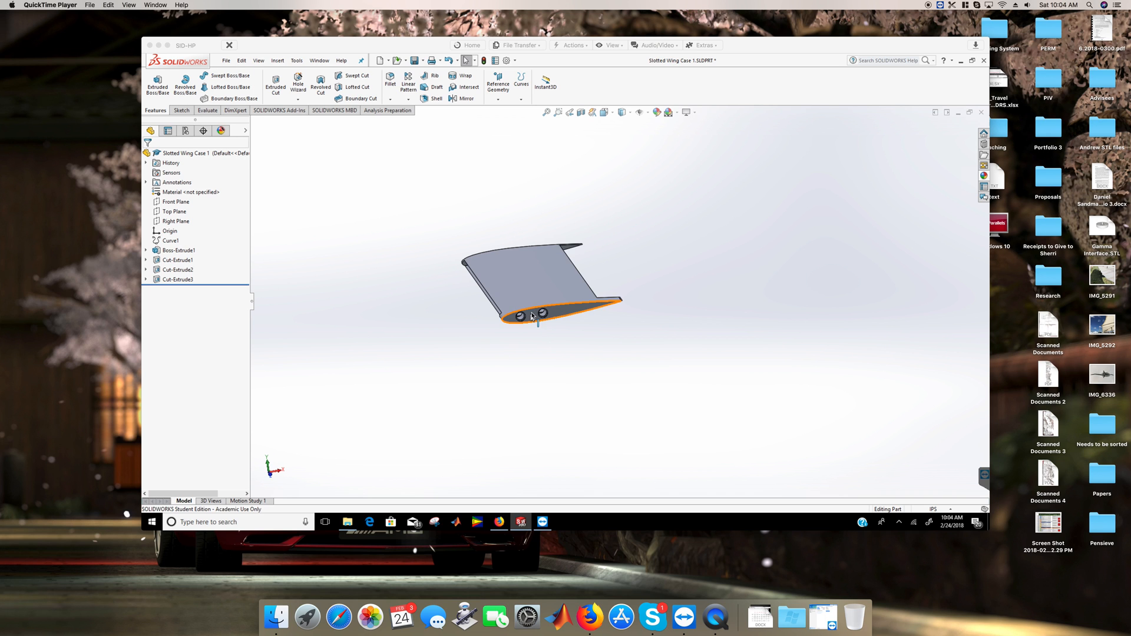
scroll(520, 252, up, 1)
scroll(547, 283, down, 3)
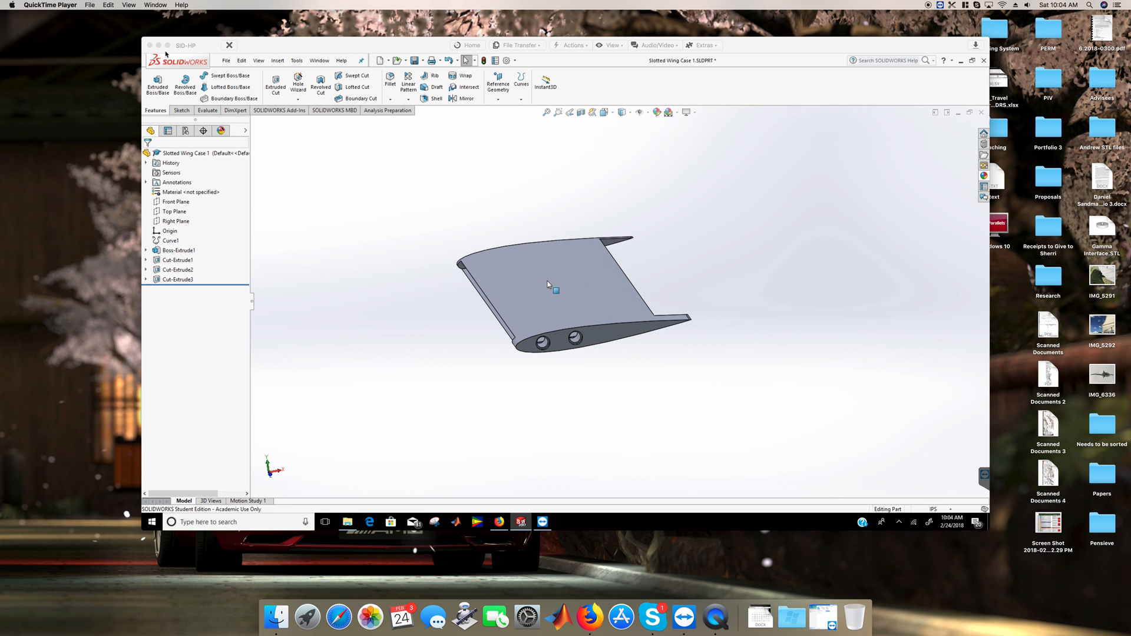
Step: Expand the remote session to full screen and load the Flow Simulation add-in, accepting conversion of the old-format project file
click(169, 46)
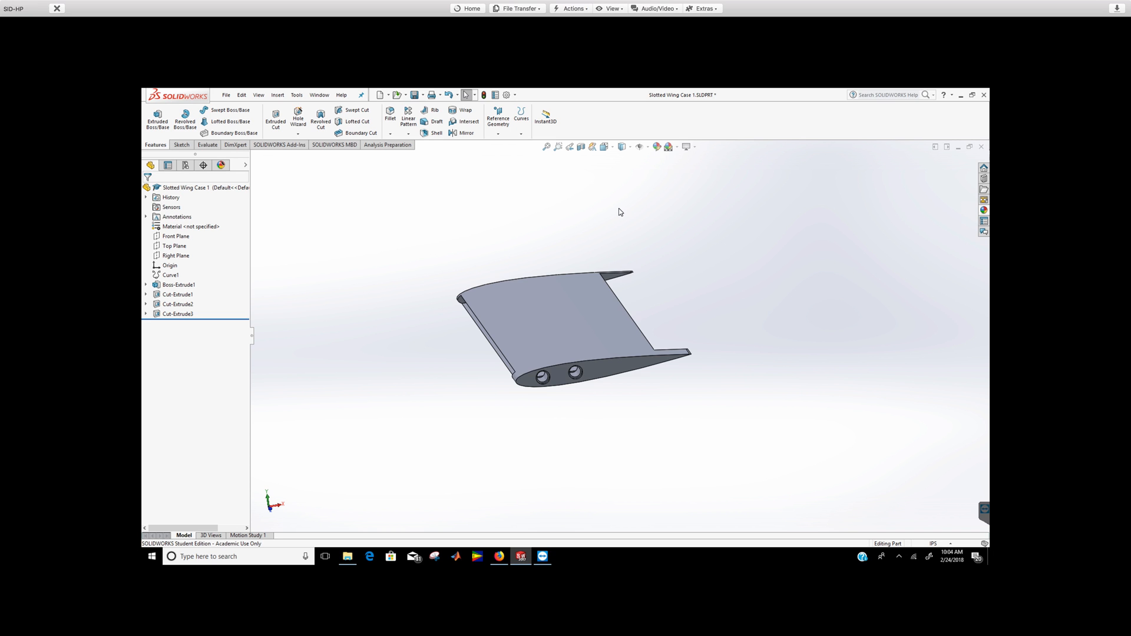
click(282, 147)
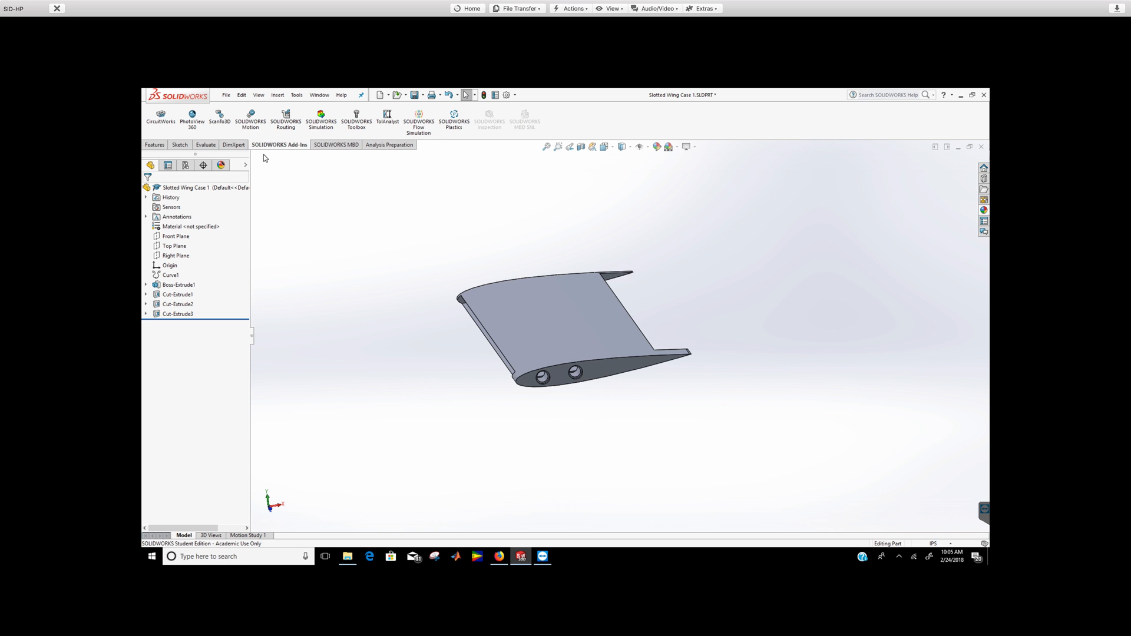
click(415, 129)
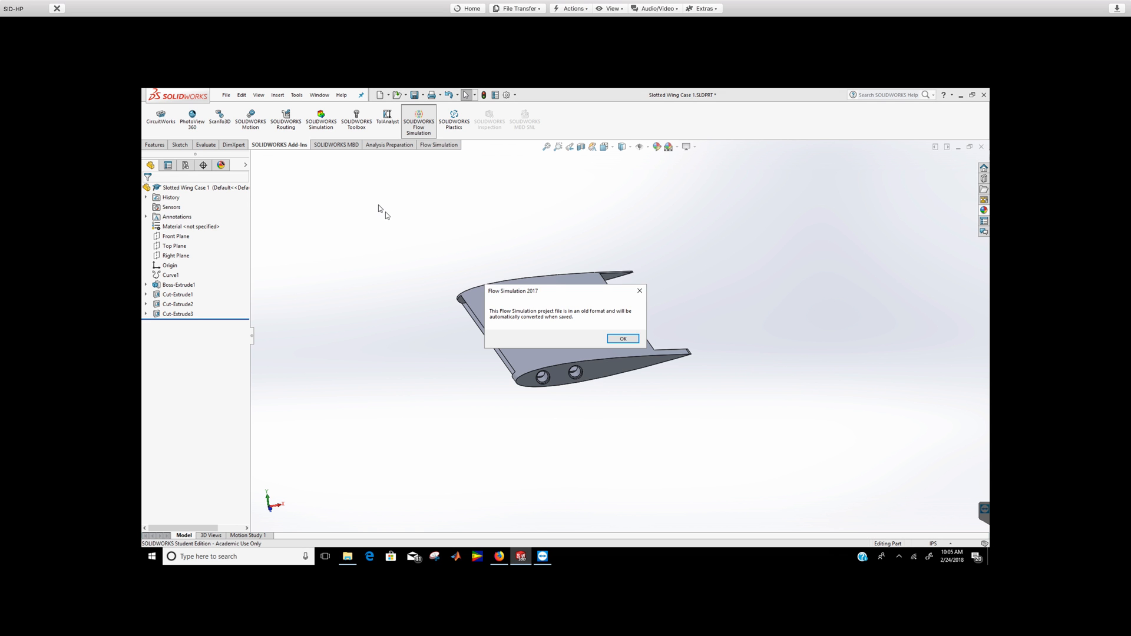
click(622, 339)
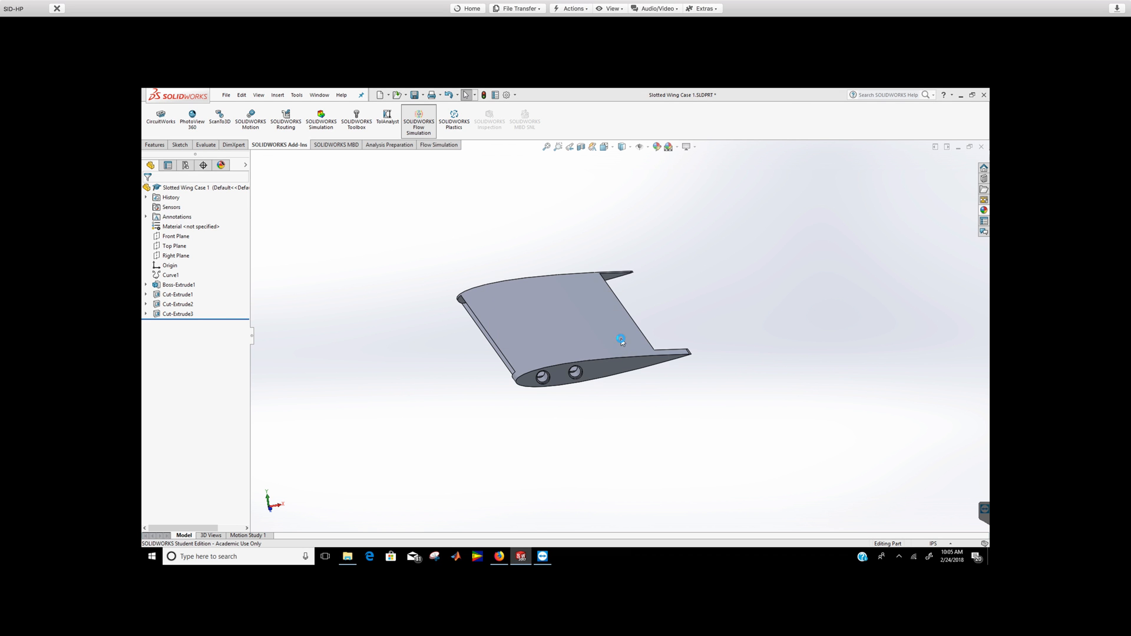
click(591, 340)
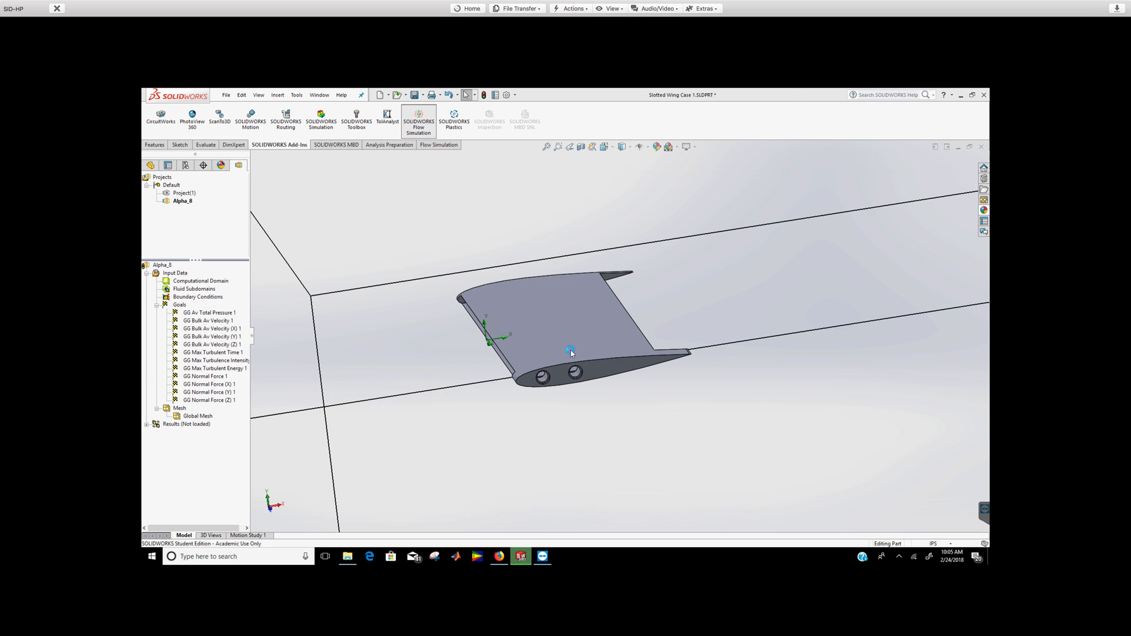
click(594, 353)
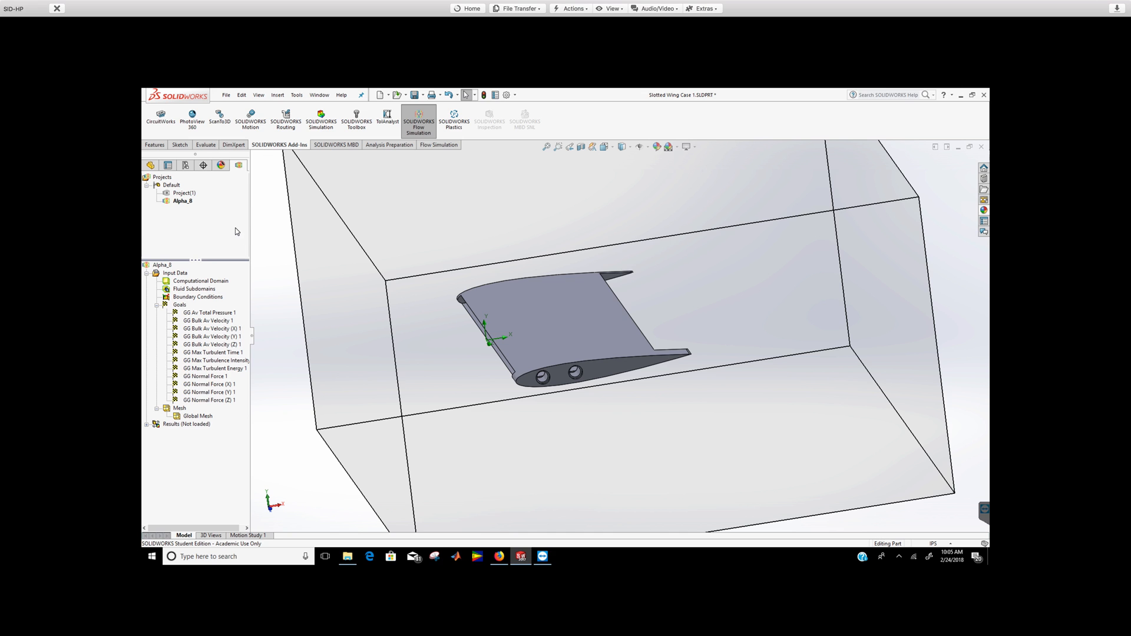
Step: Delete the existing flow projects Alpha_8 and Project(1) together with their project directories
click(180, 196)
click(183, 201)
right_click(182, 202)
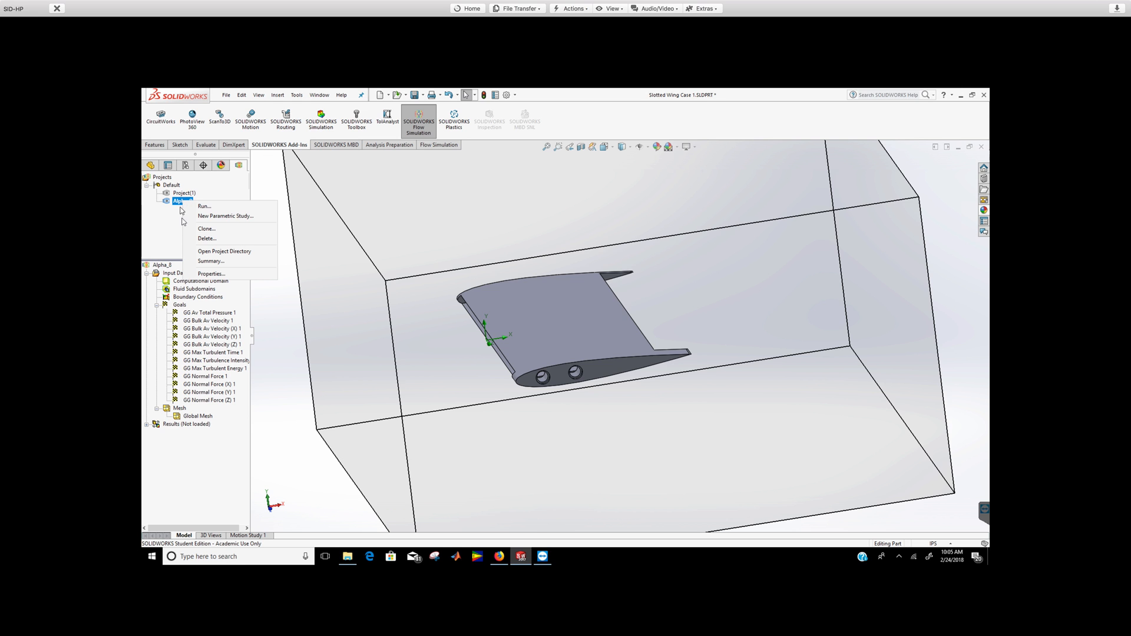
click(206, 239)
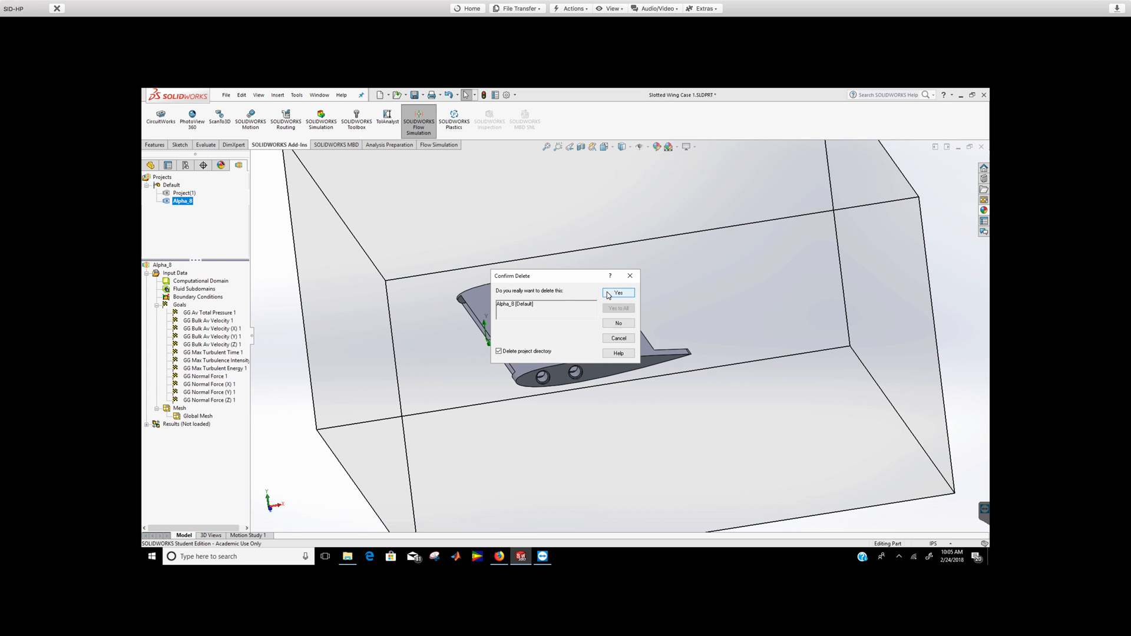
click(617, 292)
right_click(182, 194)
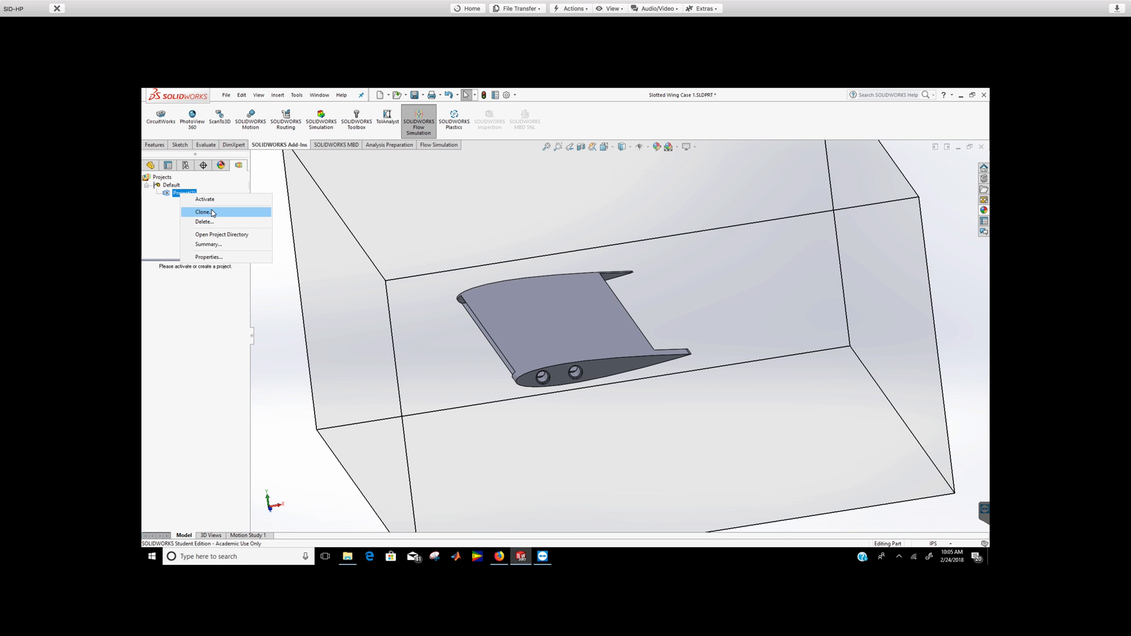
click(205, 222)
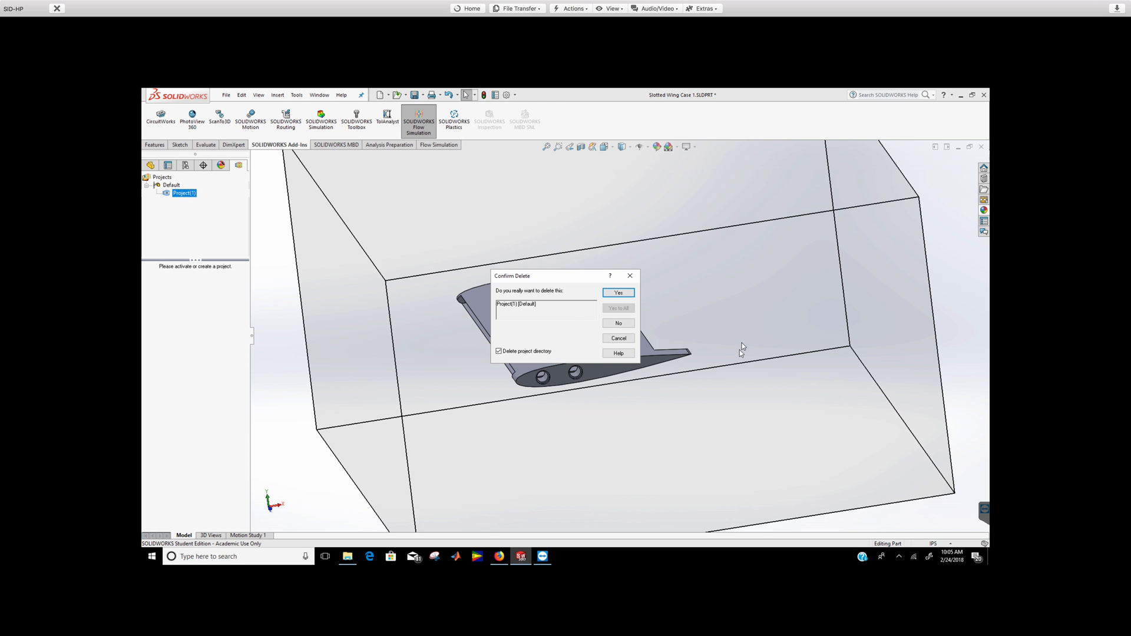
click(612, 299)
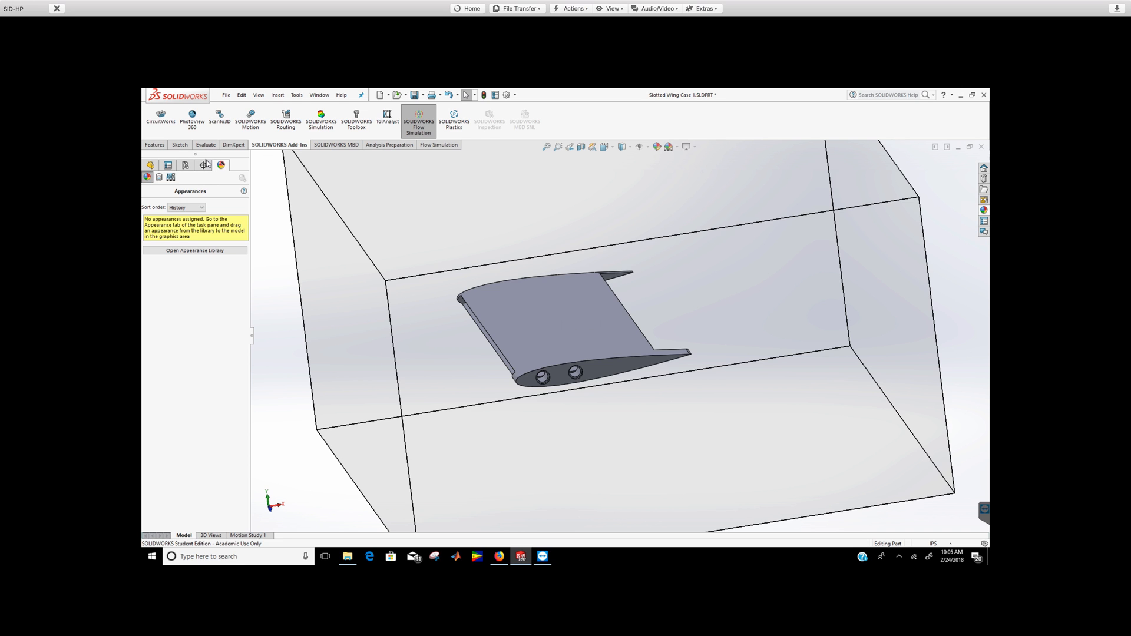
Step: Start a new Flow Simulation project with the wizard and name it fullslotwing
click(425, 146)
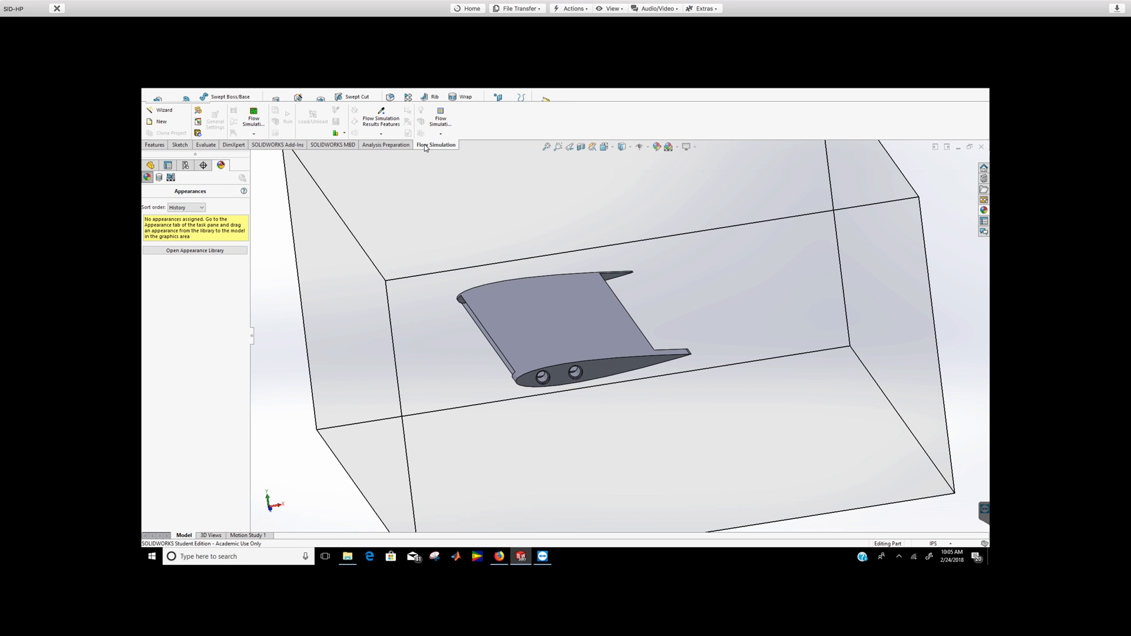
click(167, 111)
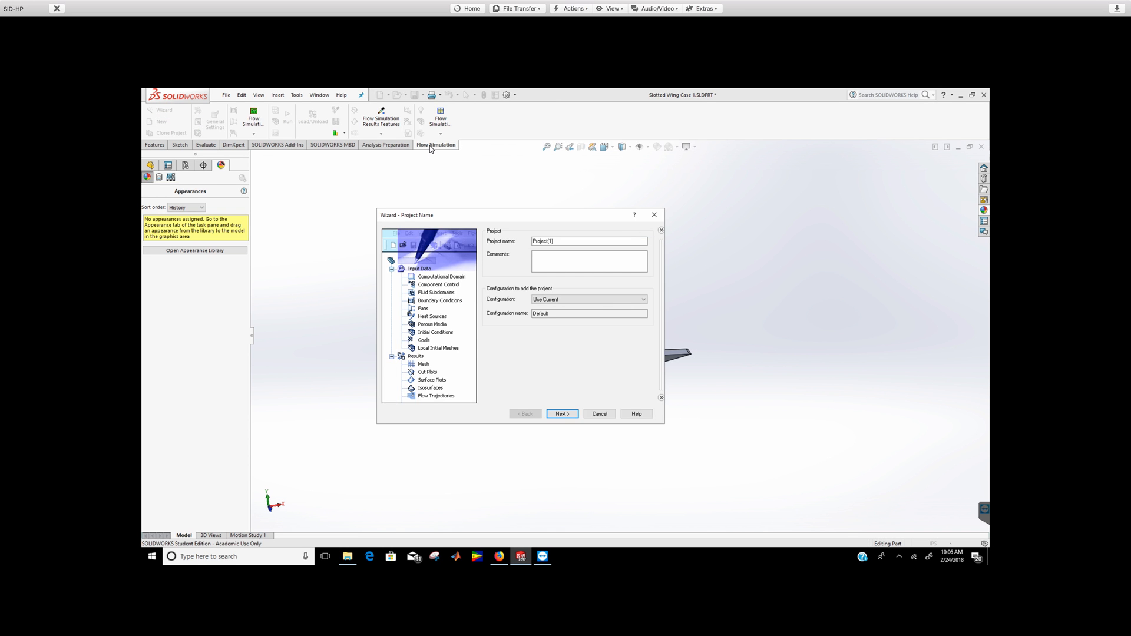
double_click(557, 240)
text(fullslotwing)
click(561, 415)
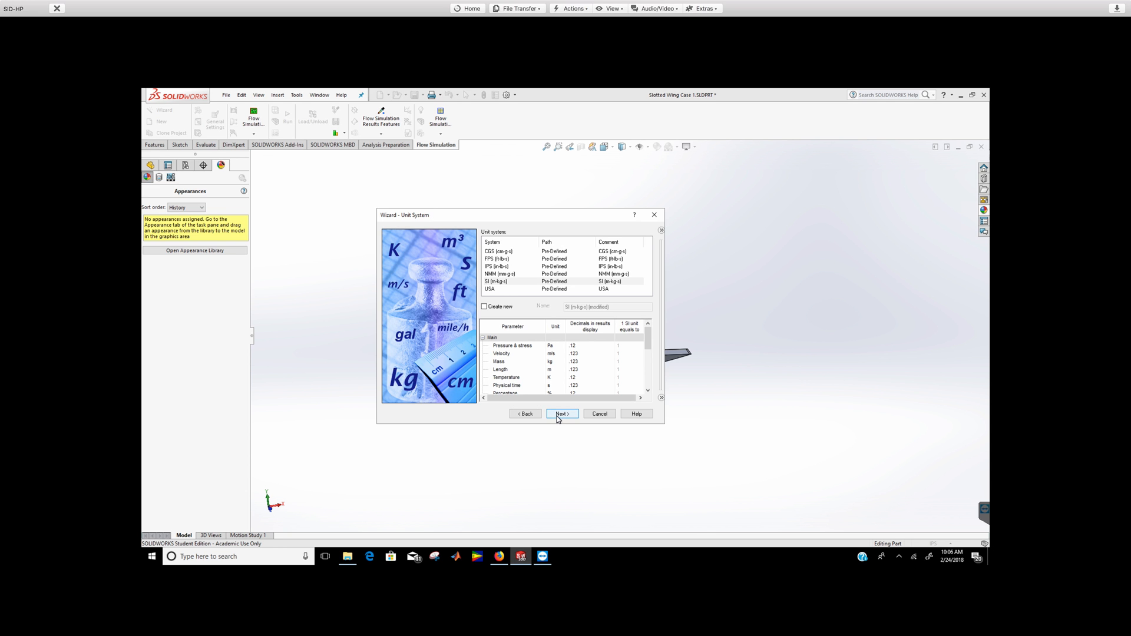
Step: Choose the SI (m-kg-s) unit system and set the analysis type to External
click(508, 283)
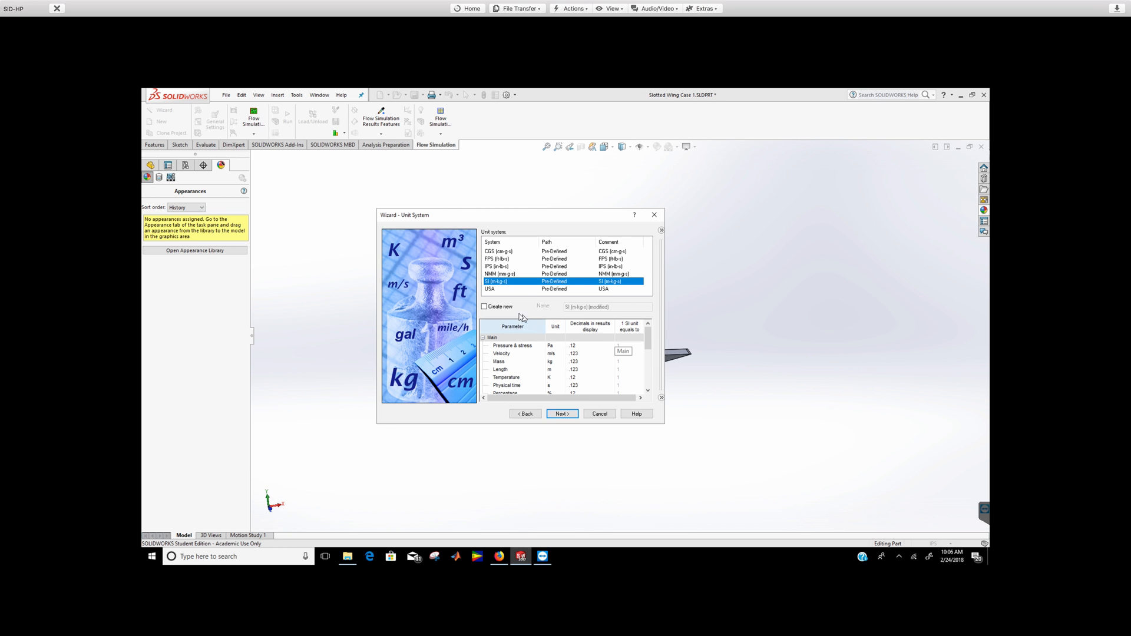
drag(648, 335, 650, 362)
click(564, 414)
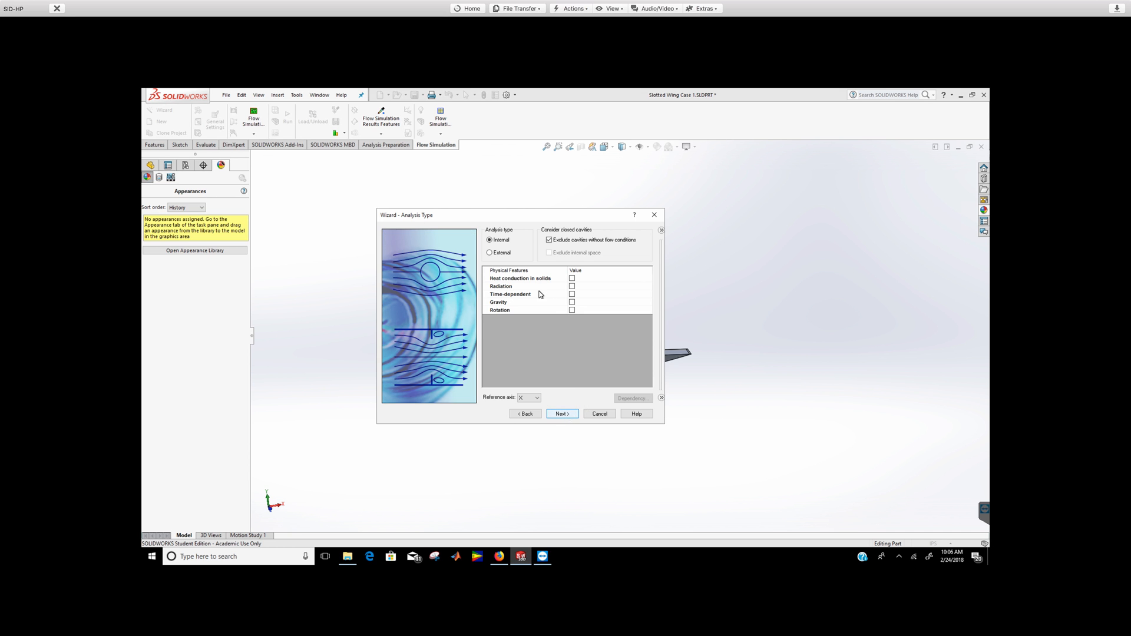
click(504, 254)
click(559, 415)
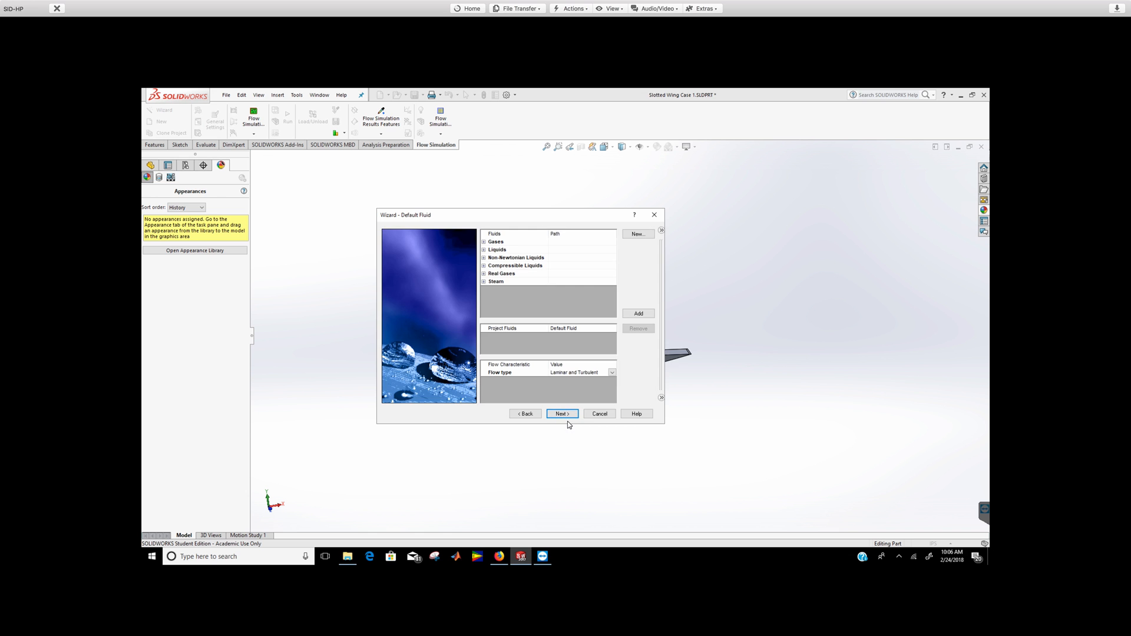
Step: Add the pre-defined gas Air as the project fluid and accept the default wall conditions
click(483, 241)
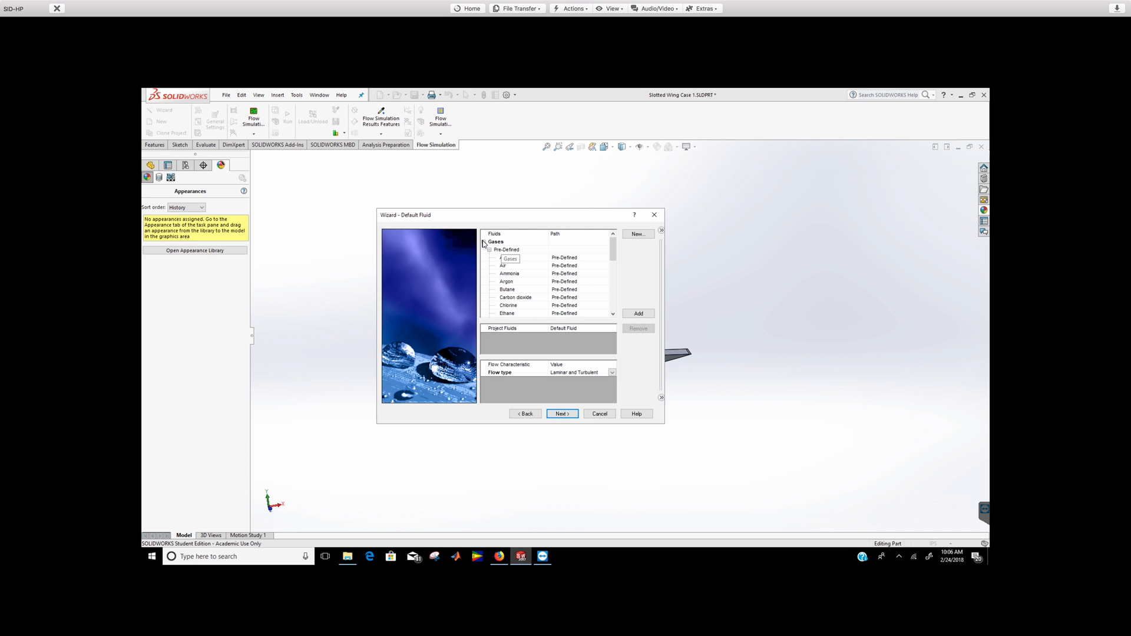
click(506, 267)
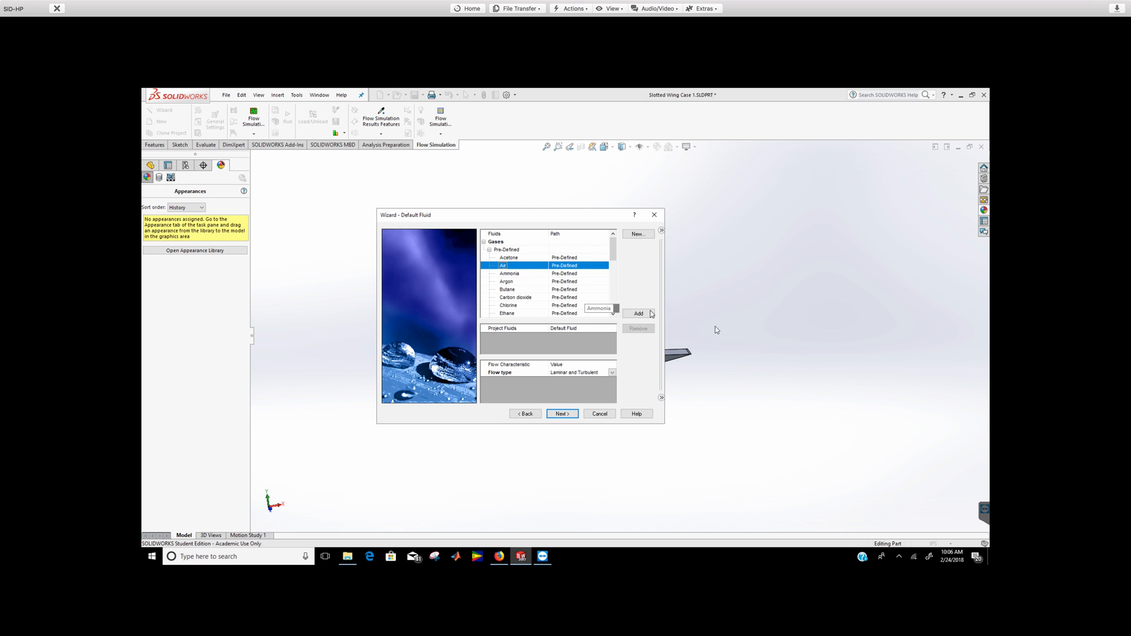
click(638, 313)
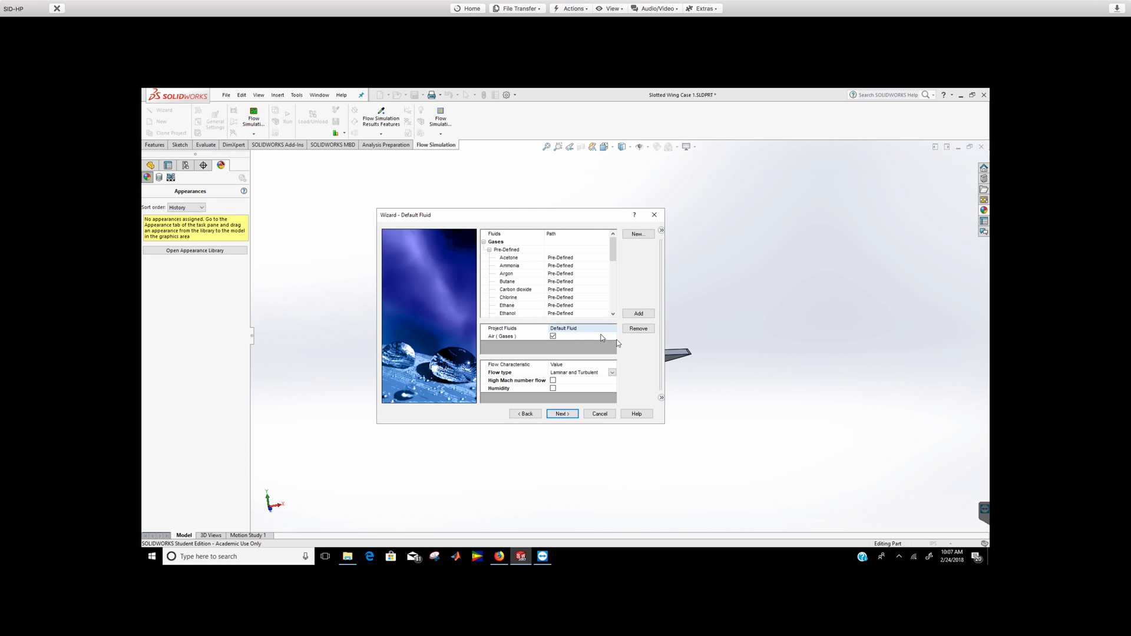
click(561, 415)
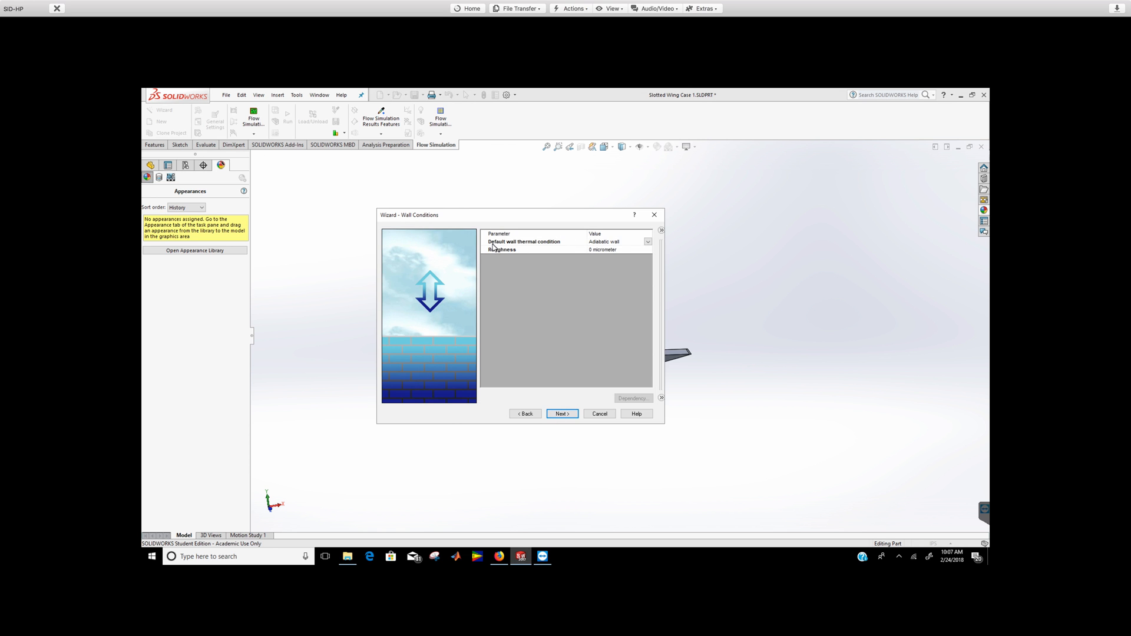
click(562, 414)
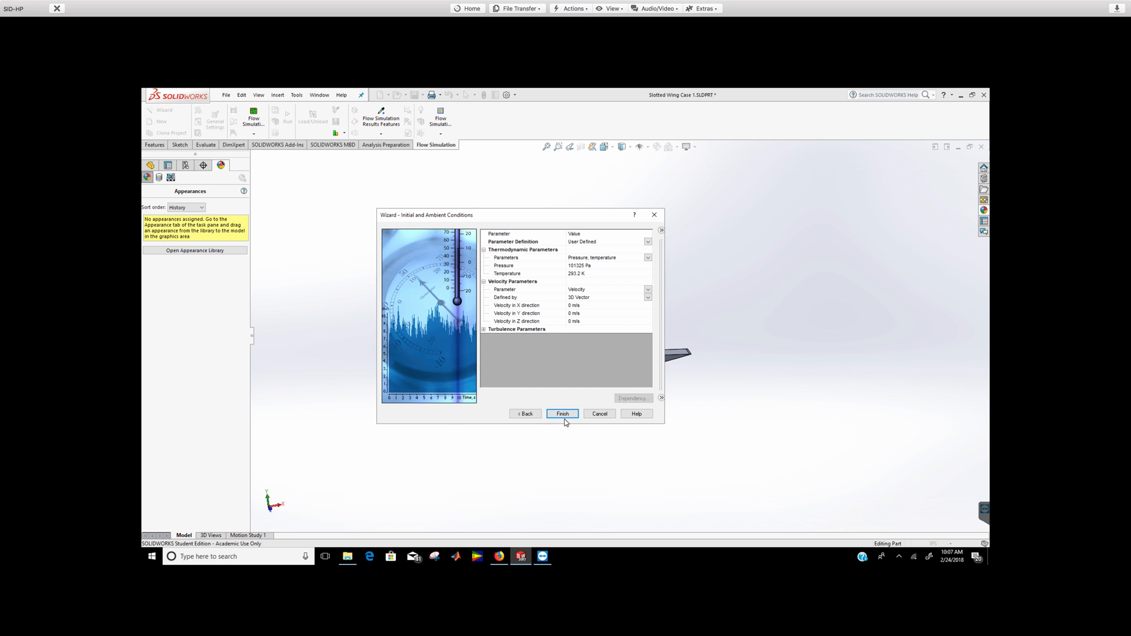
Step: Set the ambient velocity in the X direction to 30 m/s, expand the turbulence parameters and finish the project wizard
click(586, 305)
double_click(587, 305)
text(30)
key(Return)
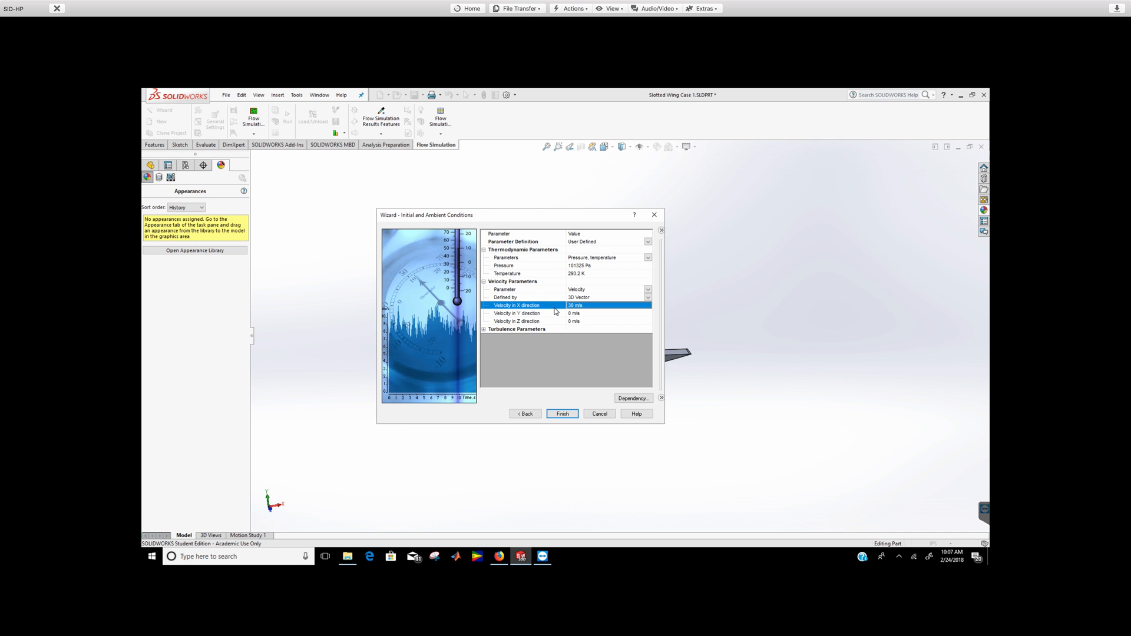
click(485, 331)
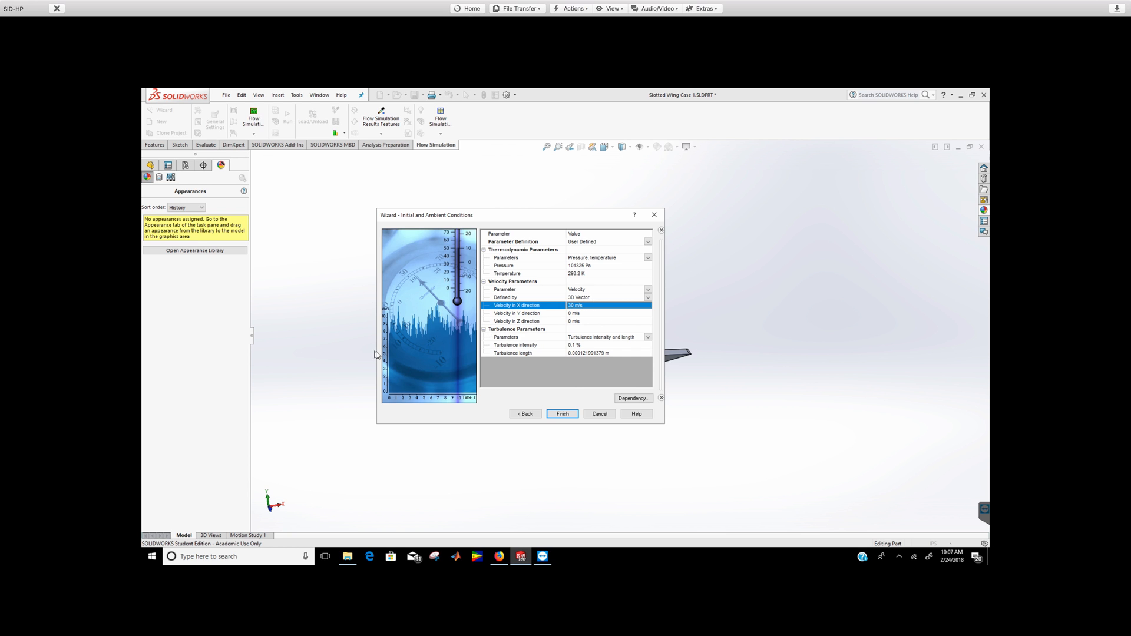
click(558, 416)
click(561, 414)
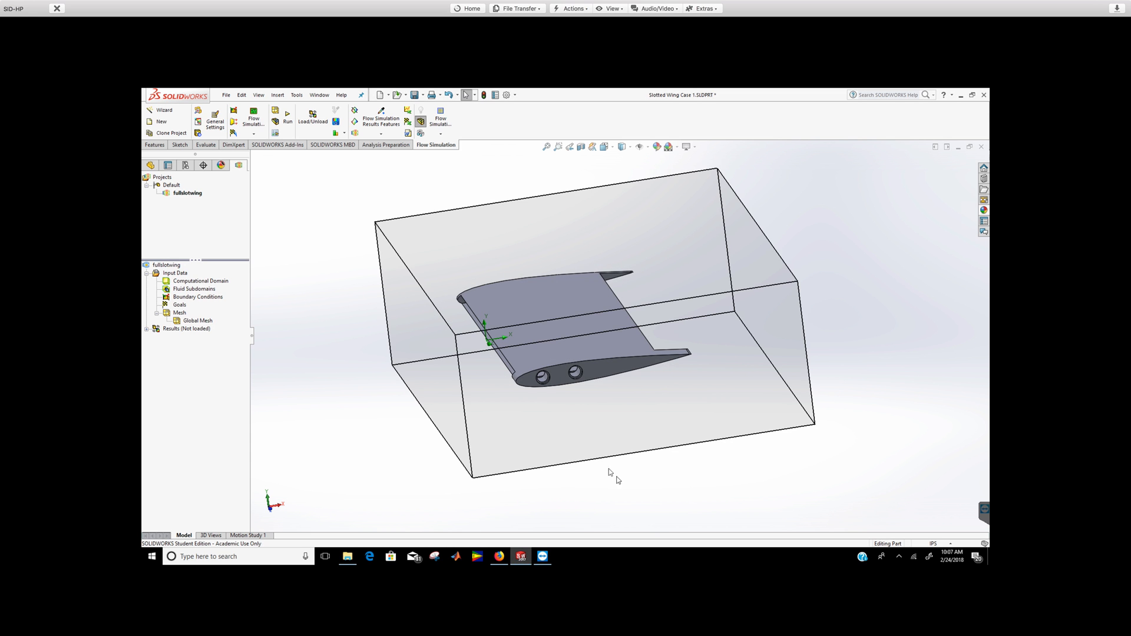
Step: Examine the computational domain around the wing from several angles and in the Top view
middle_drag(547, 440, 563, 404)
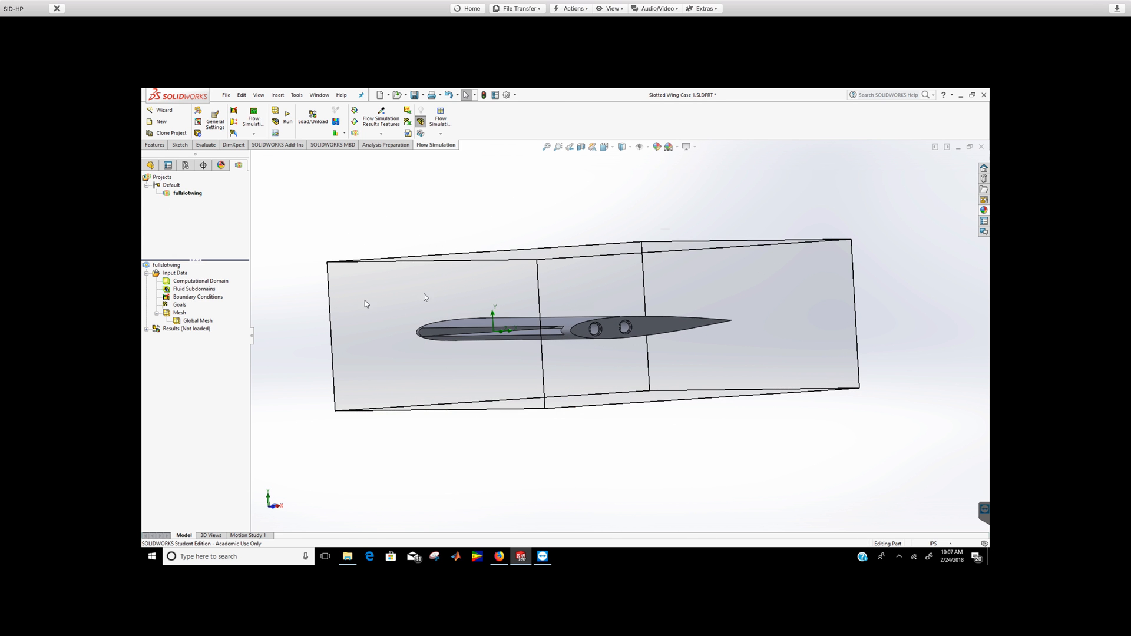
middle_drag(791, 338, 765, 411)
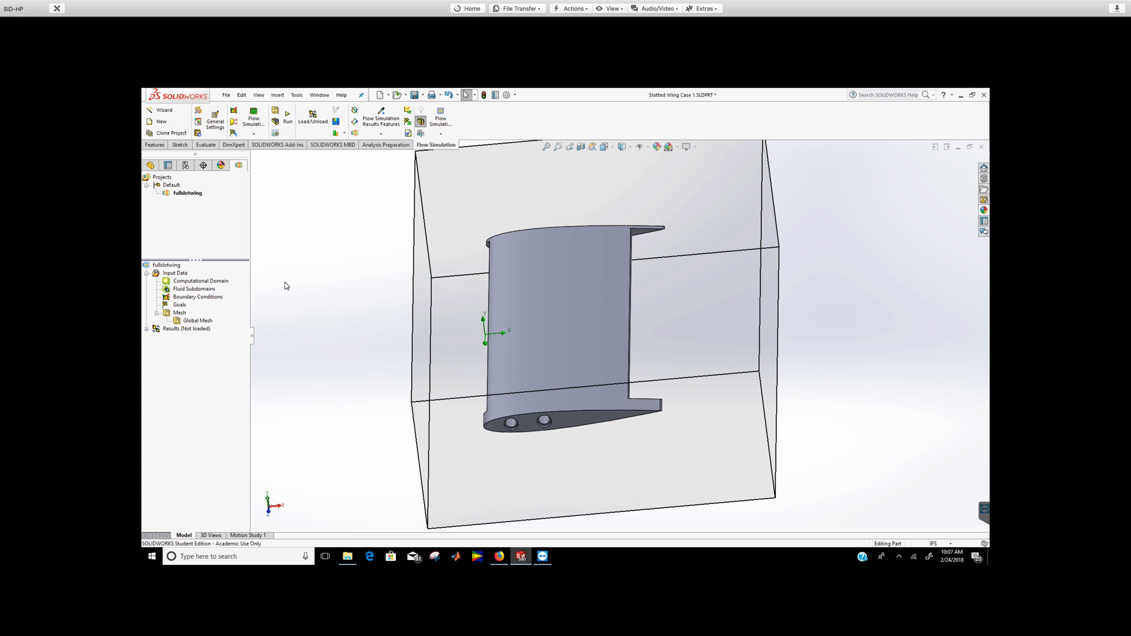
click(270, 510)
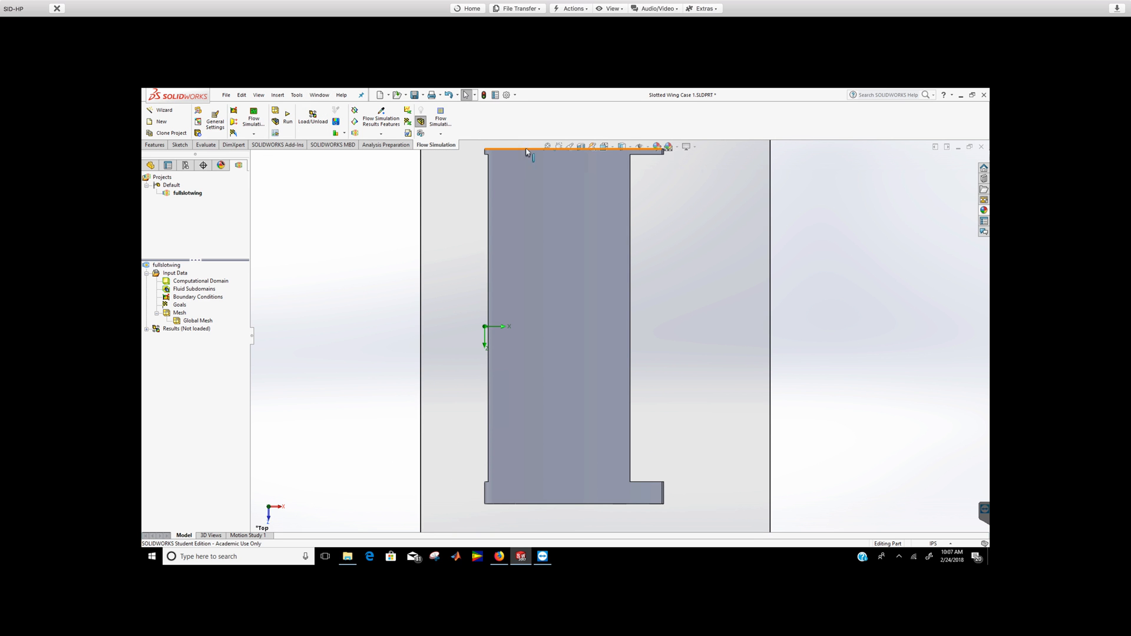
click(547, 147)
scroll(767, 419, down, 1)
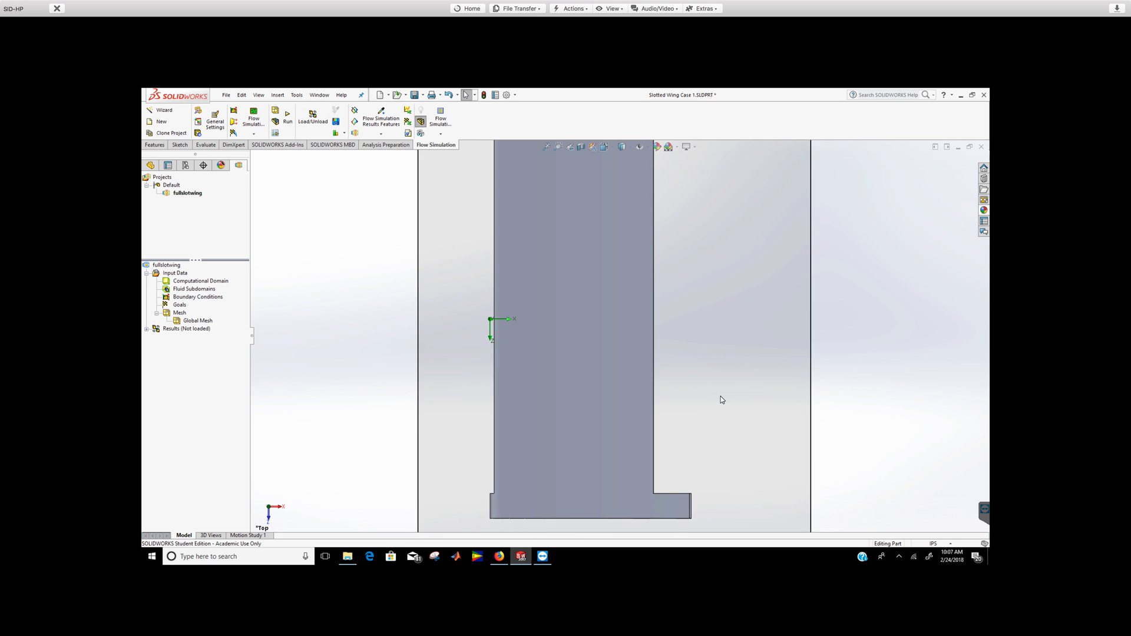
scroll(722, 400, up, 2)
scroll(664, 338, up, 1)
scroll(664, 338, down, 1)
scroll(664, 338, up, 2)
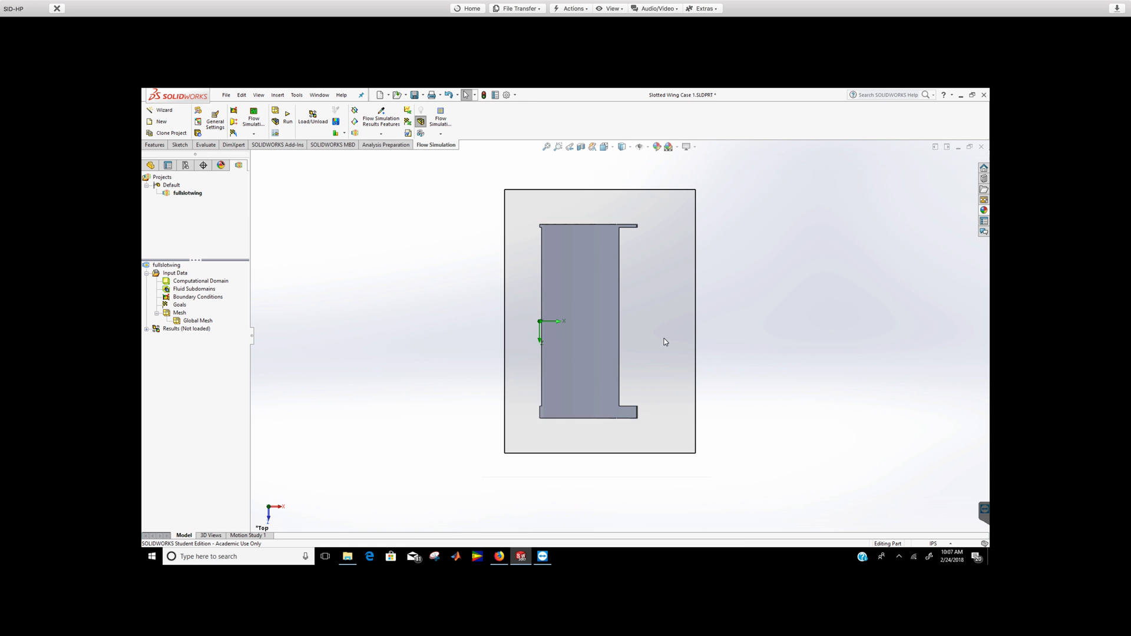
scroll(664, 338, down, 1)
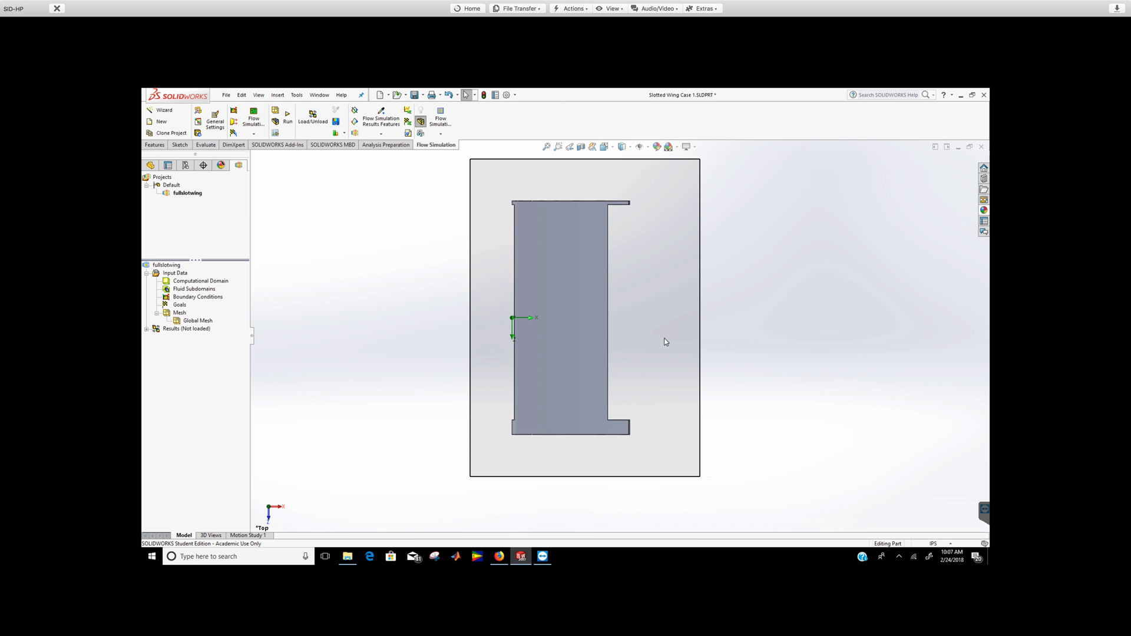
click(220, 285)
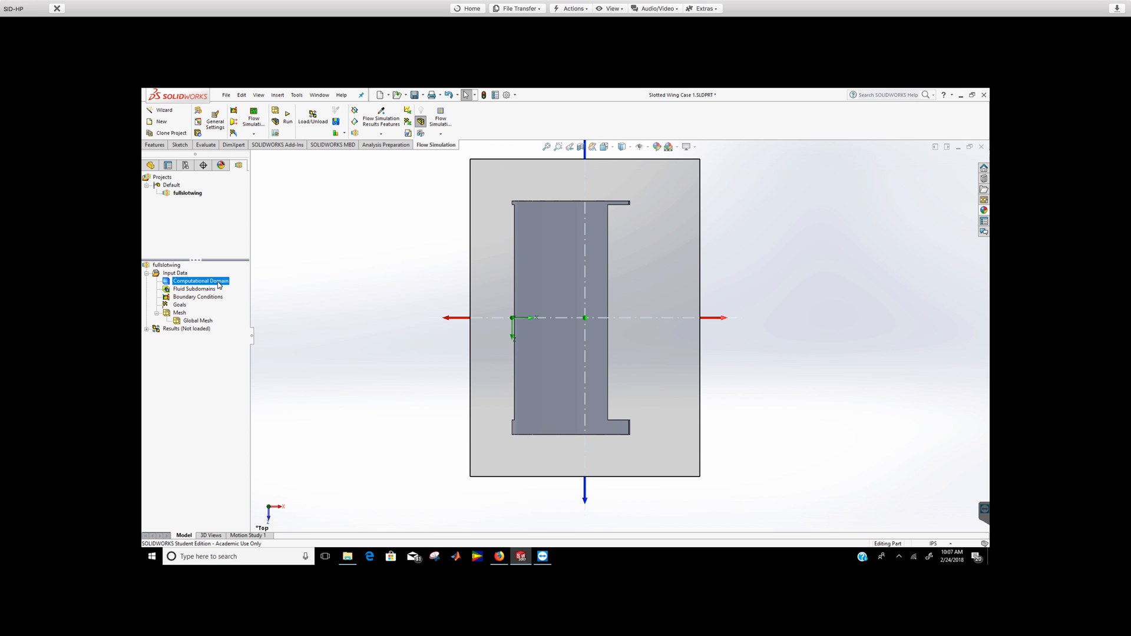
right_click(219, 285)
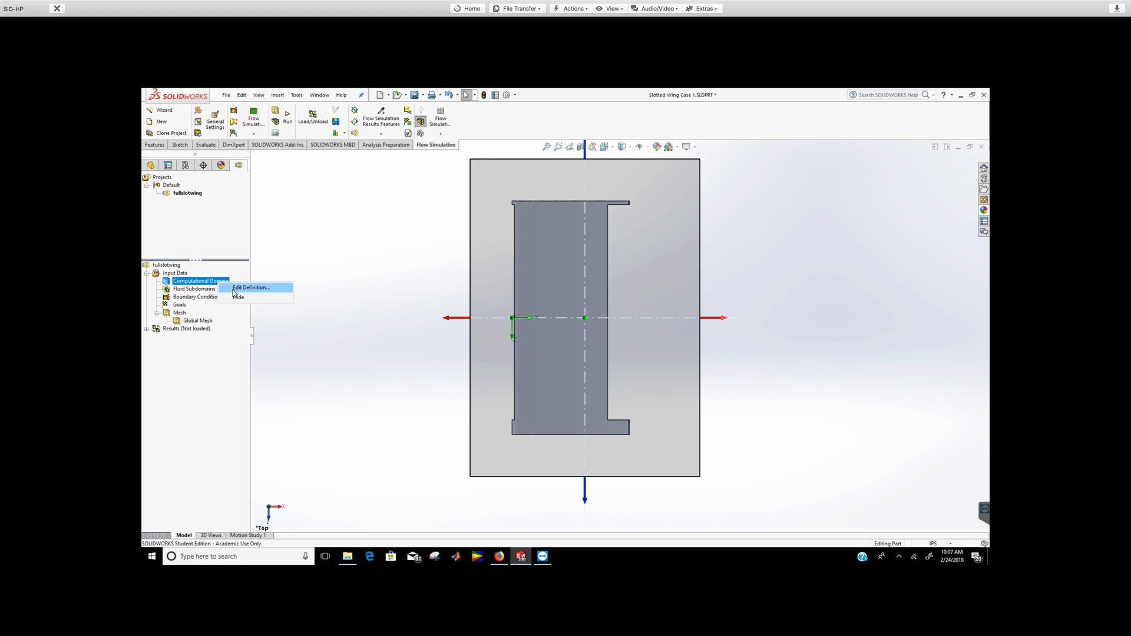
click(234, 290)
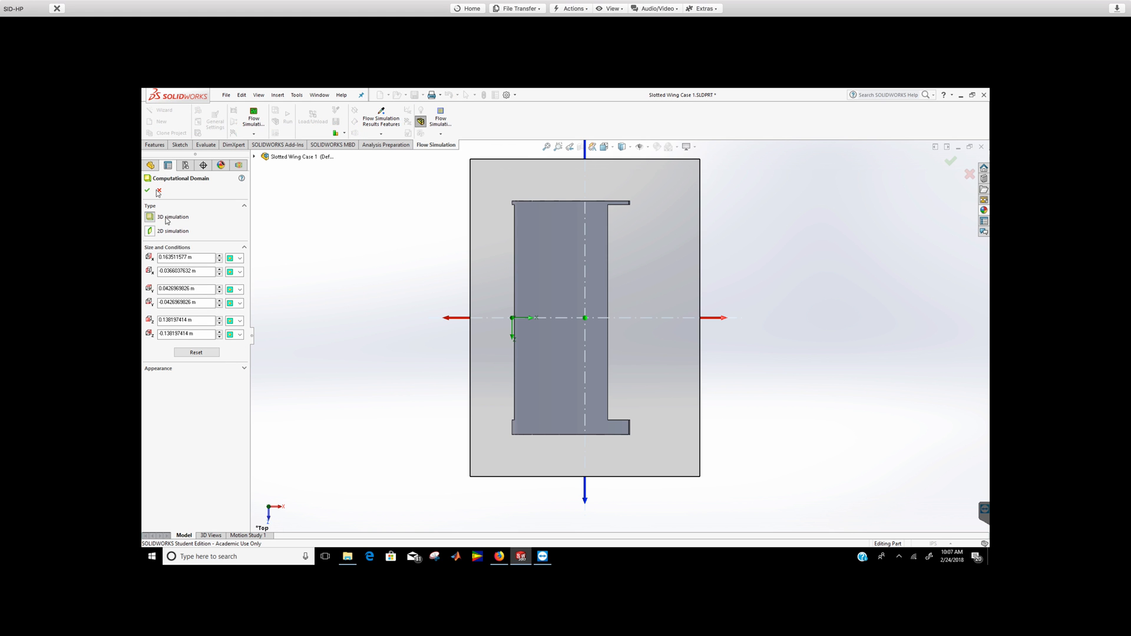
click(159, 193)
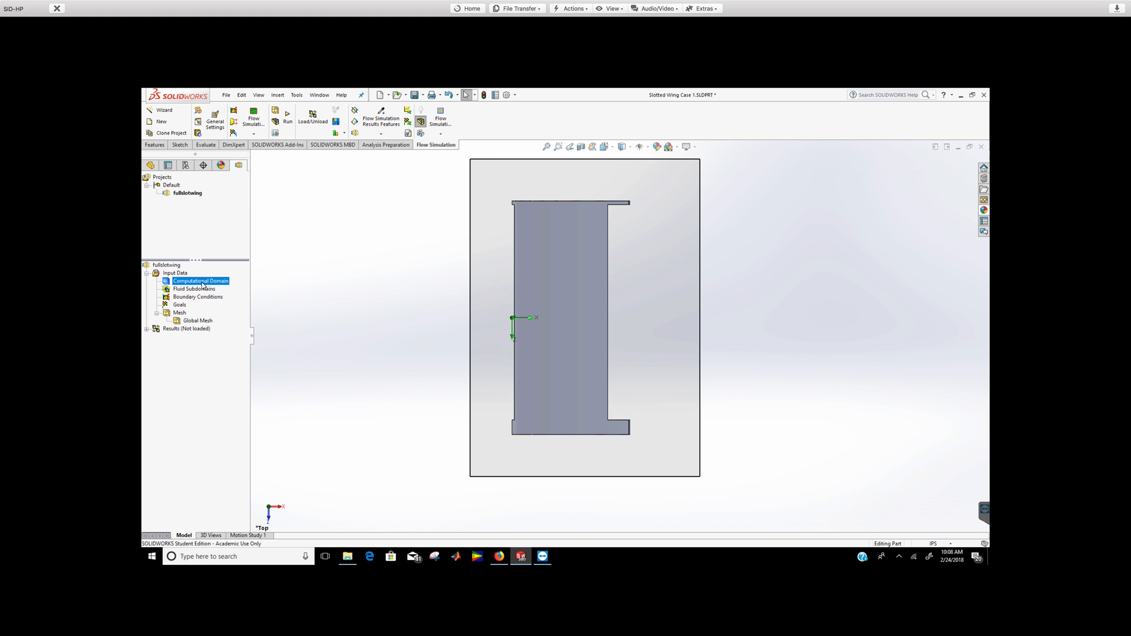
Step: Edit the computational domain and set its Z max boundary to 0.1016 m, at the wing's wide end
right_click(204, 285)
click(218, 290)
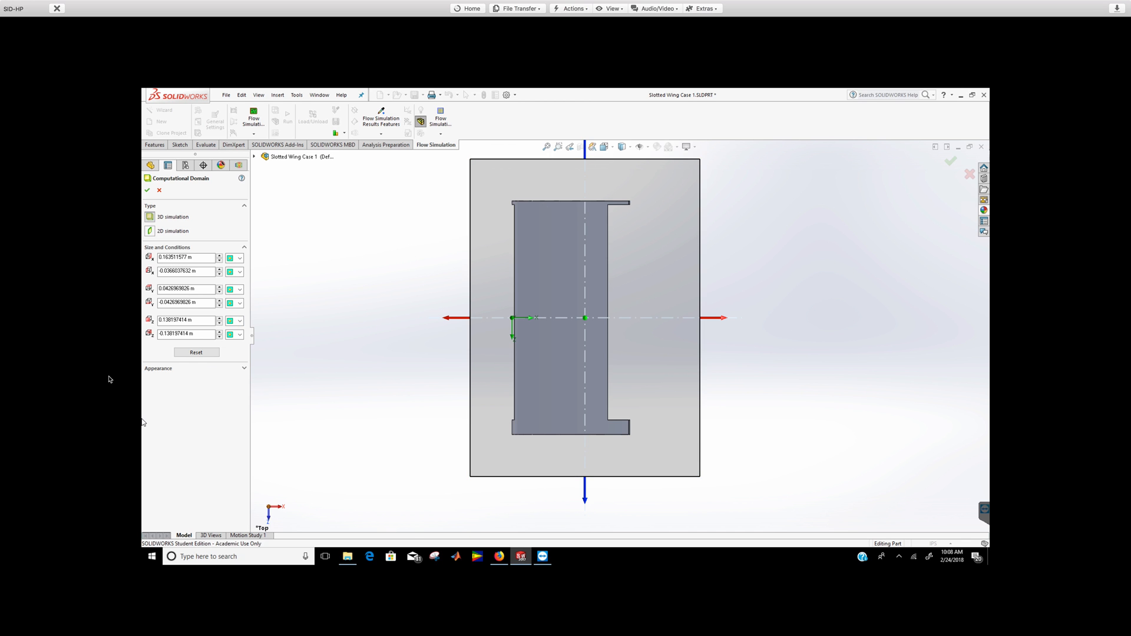
click(203, 320)
drag(586, 498, 583, 461)
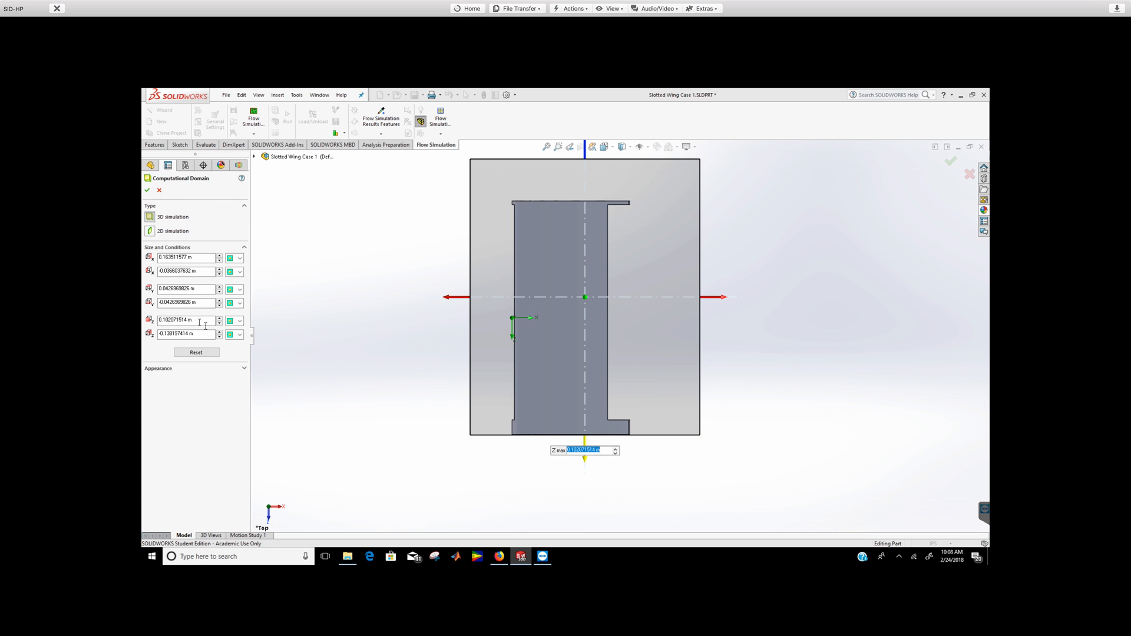
drag(201, 322, 160, 315)
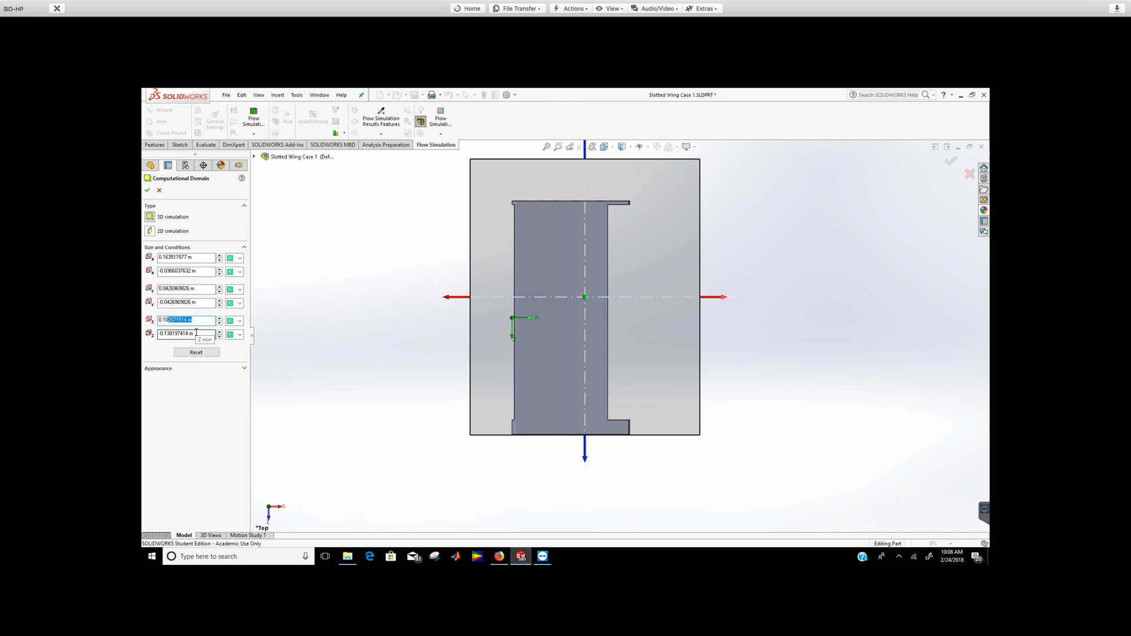
text(1016)
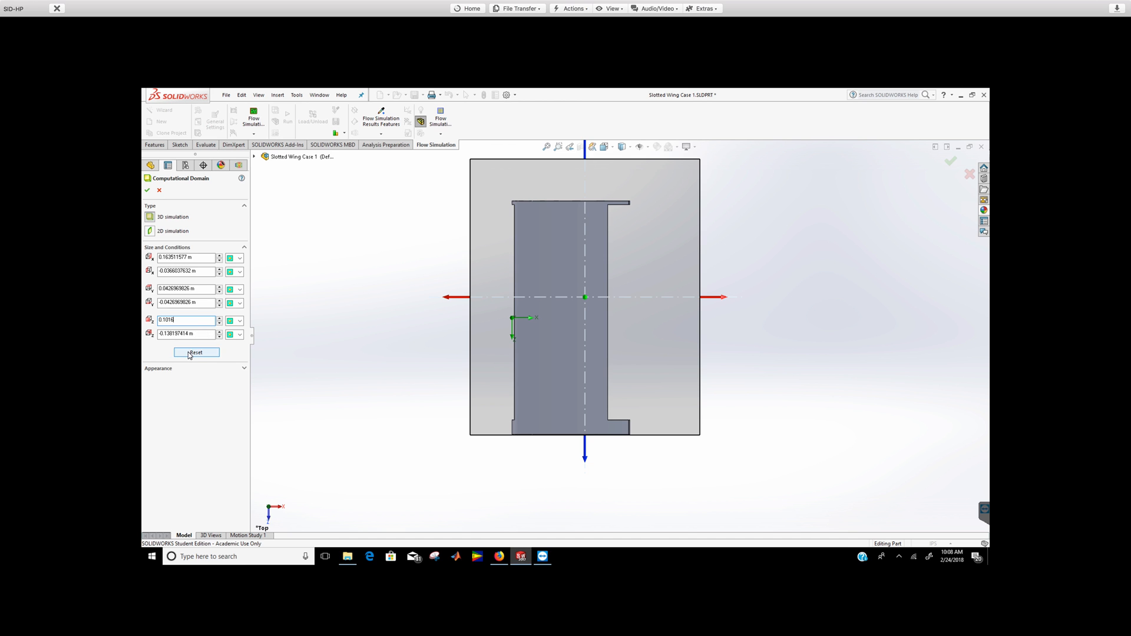
Step: Apply the Symmetry condition to the Z max boundary of the computational domain
click(239, 321)
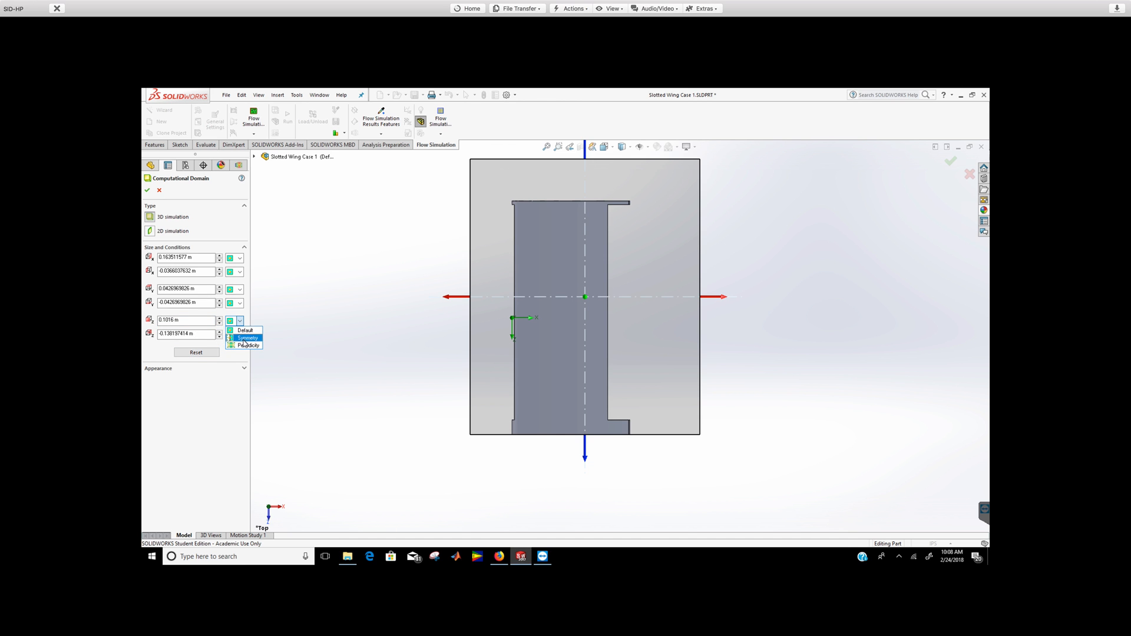
click(237, 324)
click(237, 322)
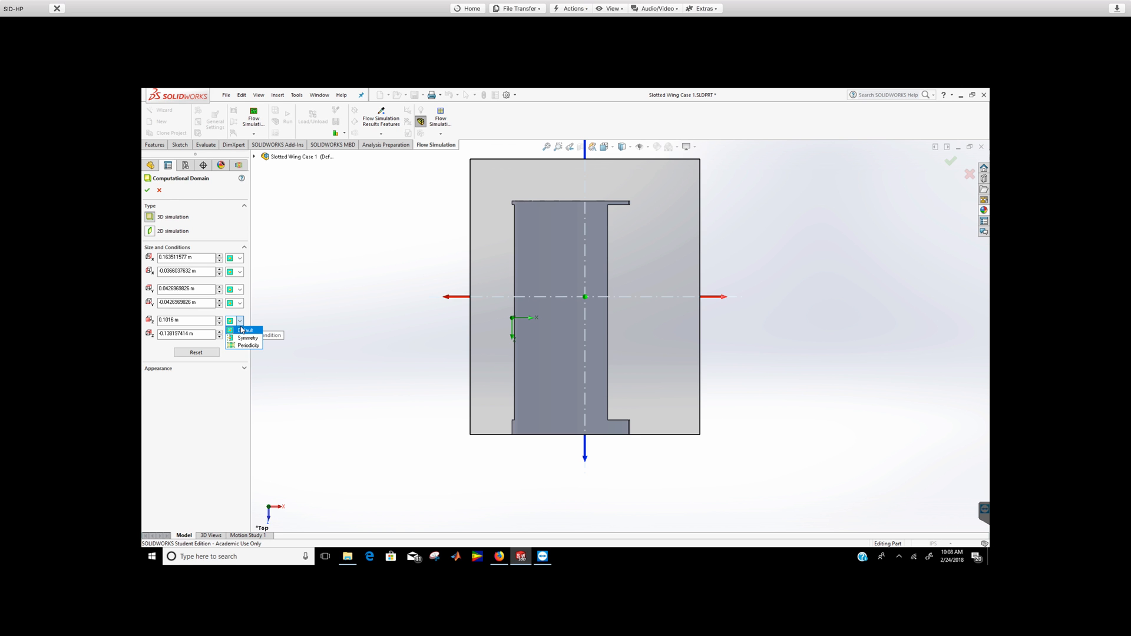
click(251, 343)
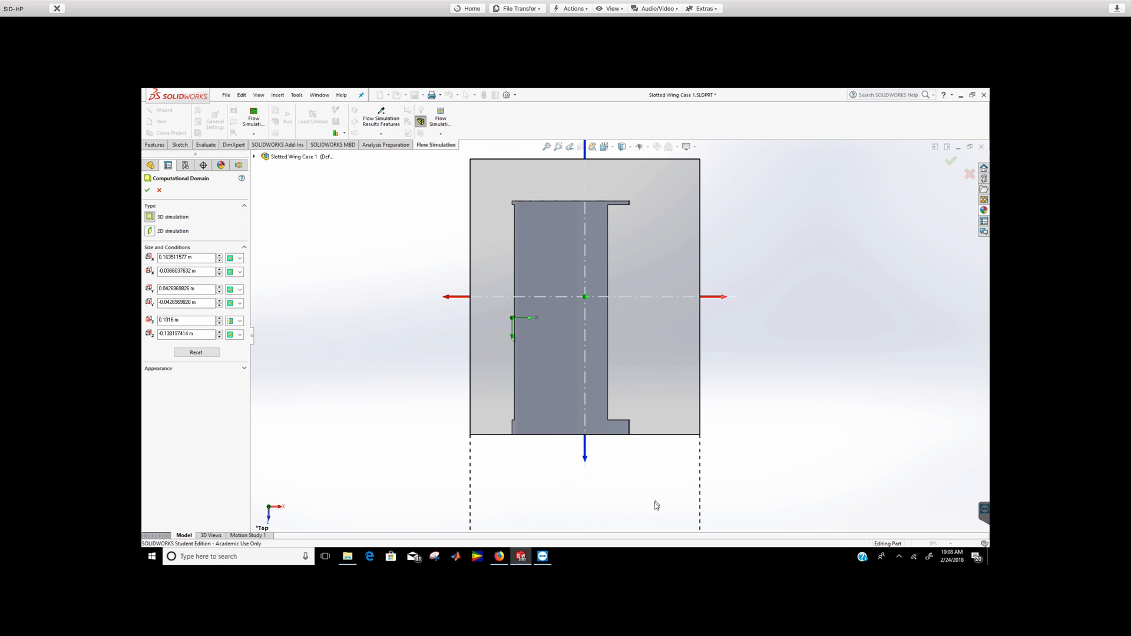
Step: Extend the computational domain to about -0.151 m at Z min and about 0.179 m at X max, and accept it
scroll(659, 372, down, 1)
scroll(658, 372, up, 3)
scroll(656, 371, up, 2)
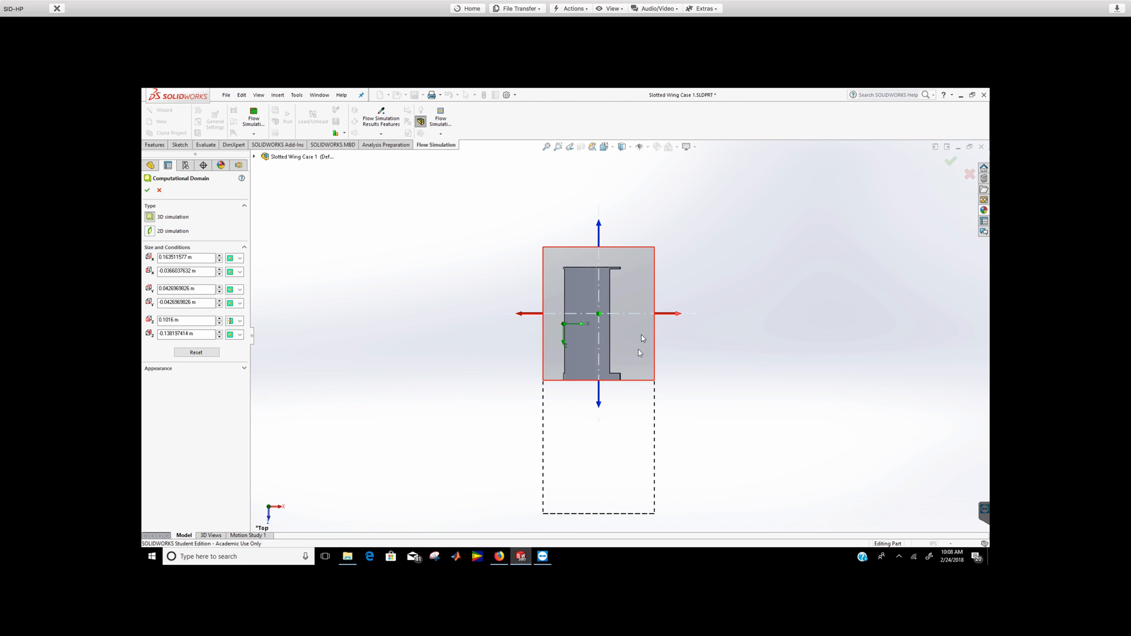
scroll(626, 342, up, 3)
scroll(626, 342, down, 5)
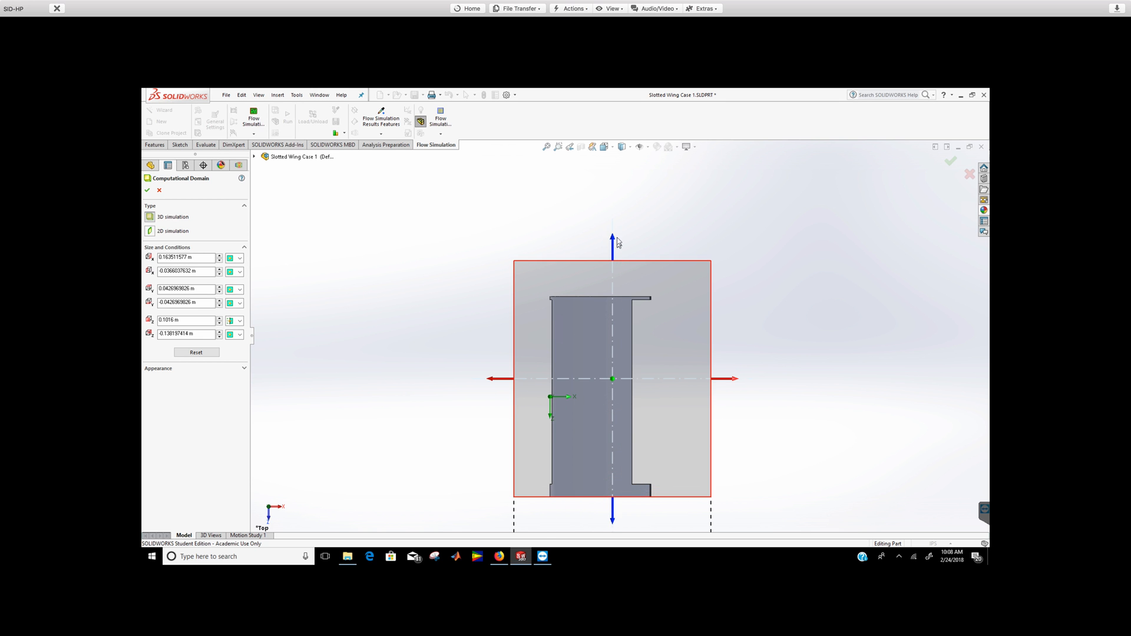
drag(614, 241, 612, 233)
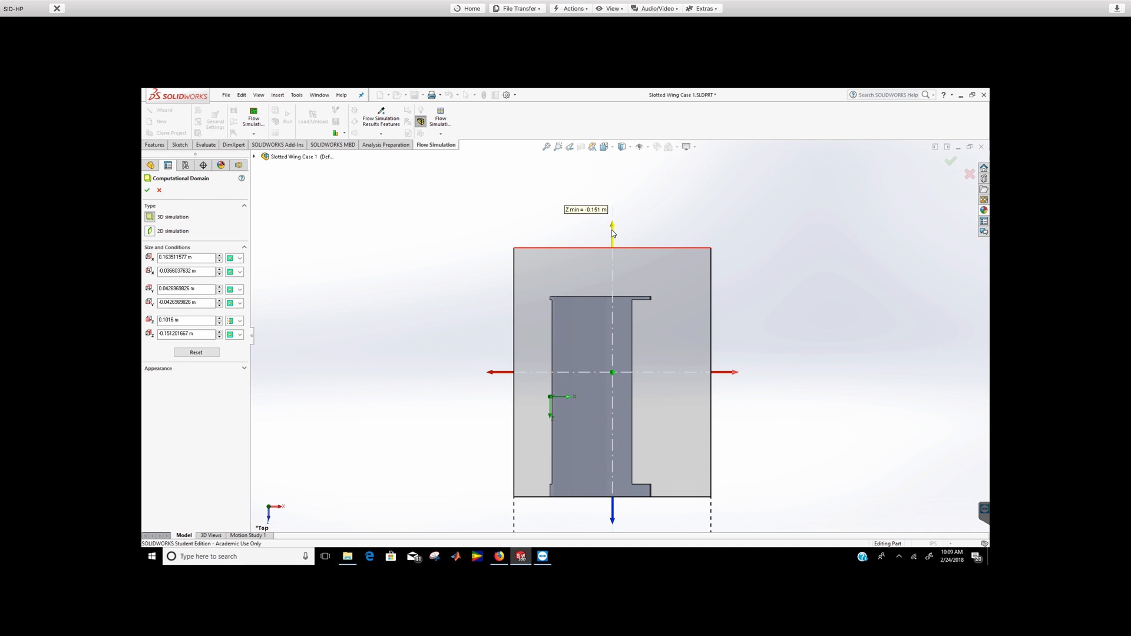
click(612, 232)
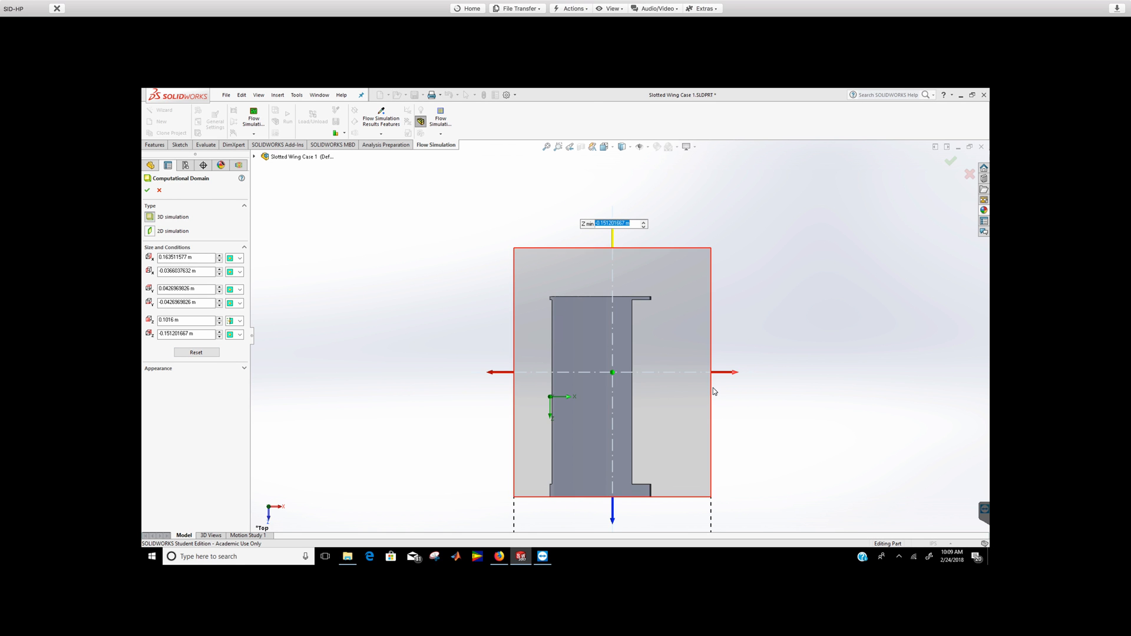
drag(724, 373, 737, 377)
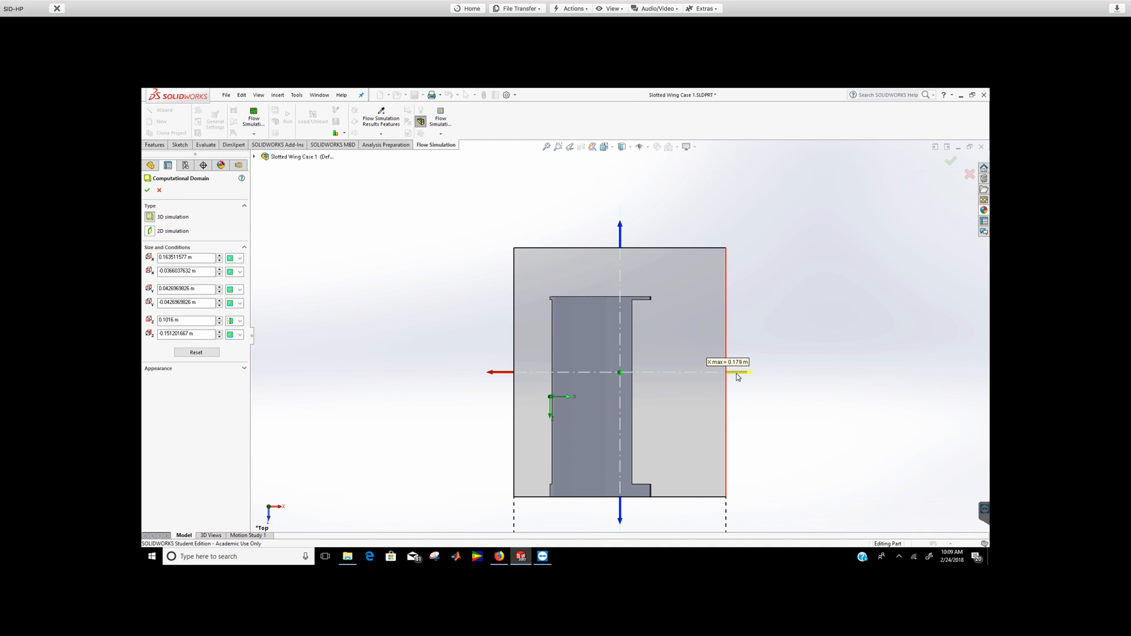
click(728, 362)
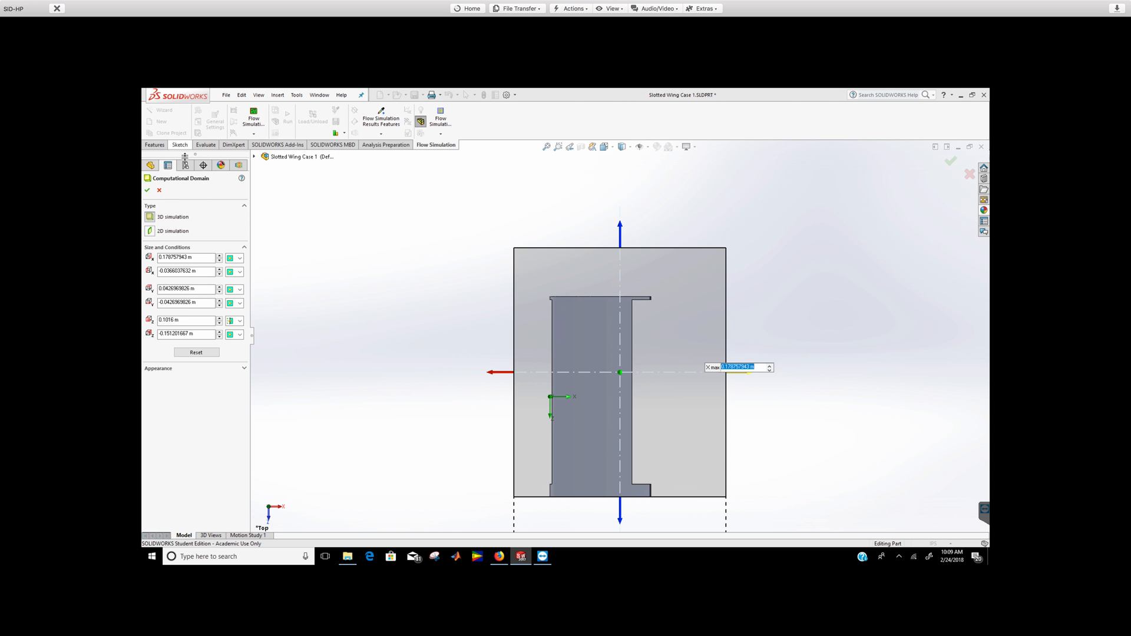
click(148, 190)
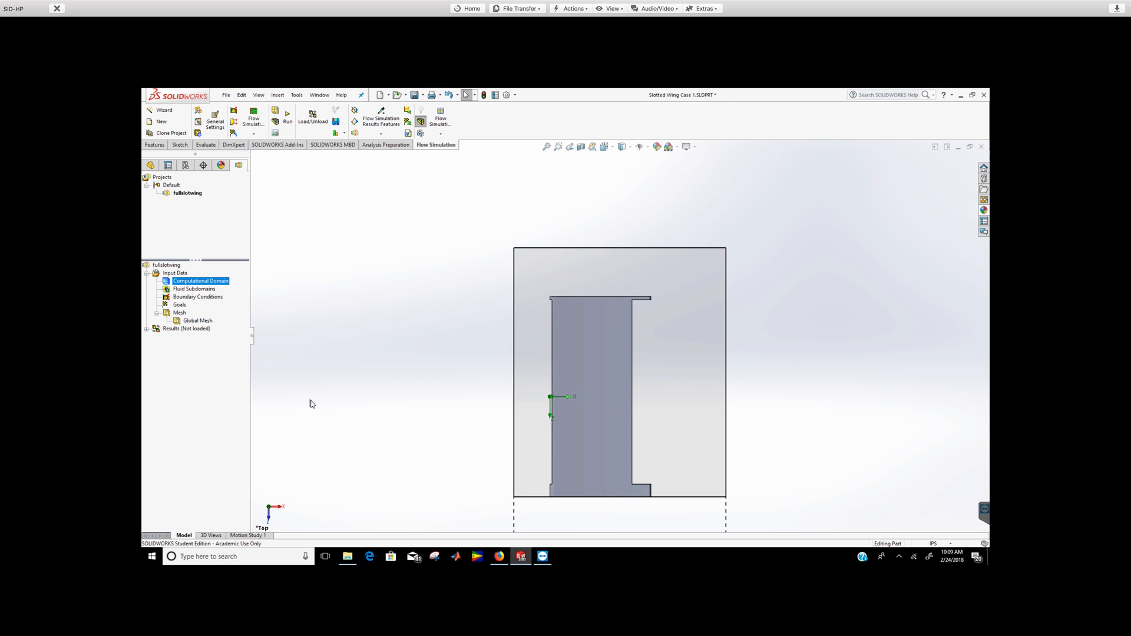
Step: Insert a Real Wall boundary condition on all faces of the slotted wing
right_click(203, 298)
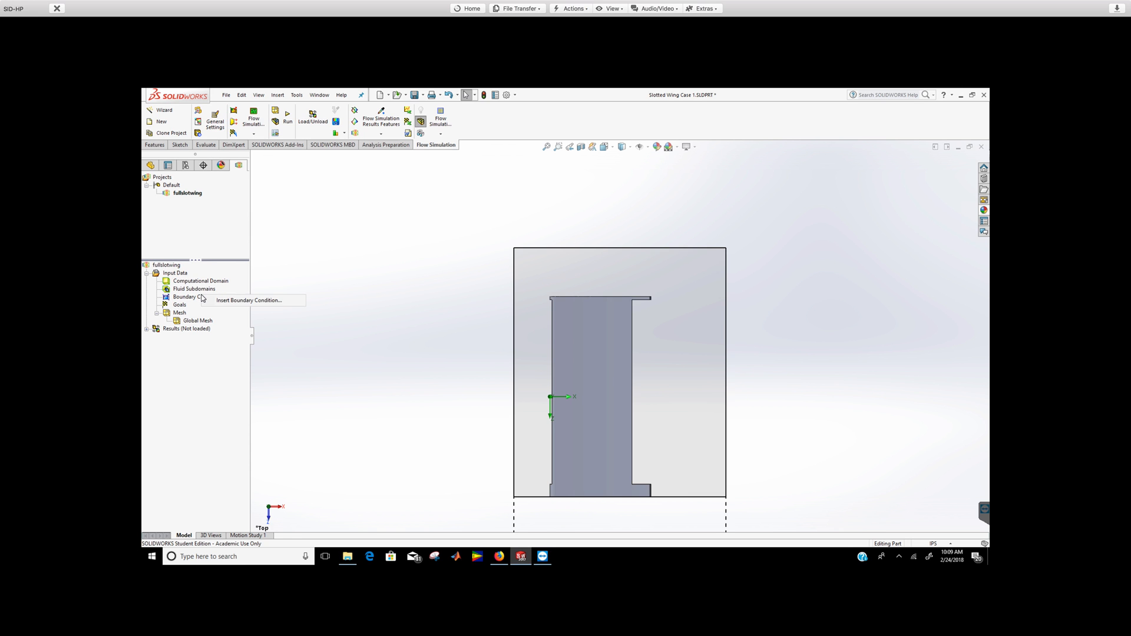
click(236, 300)
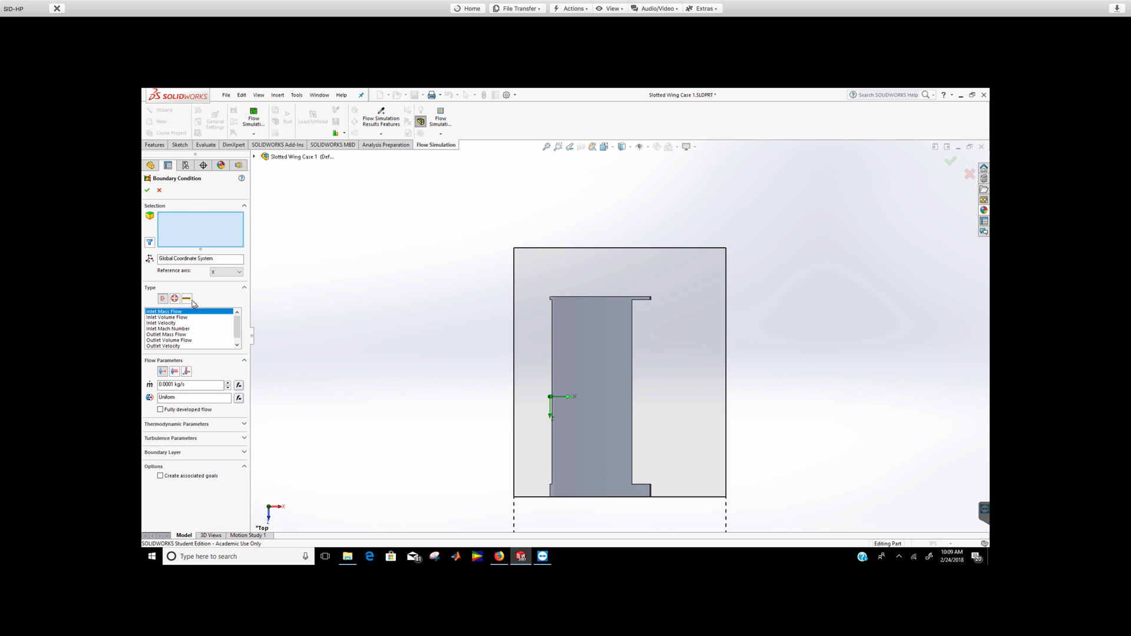
drag(467, 269, 852, 598)
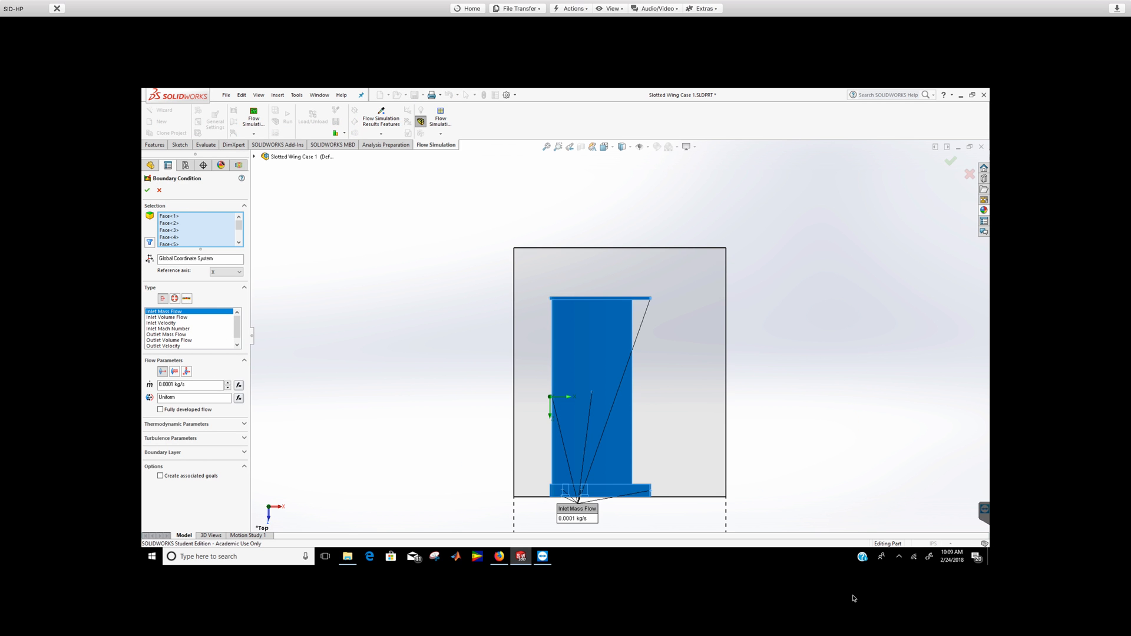
click(187, 300)
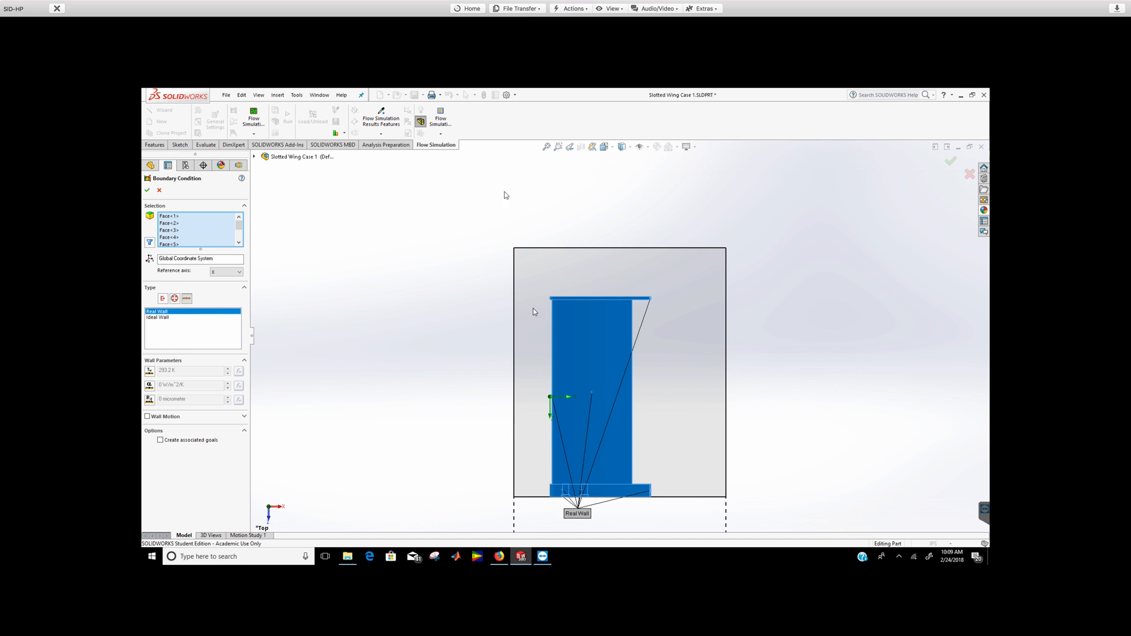
click(148, 191)
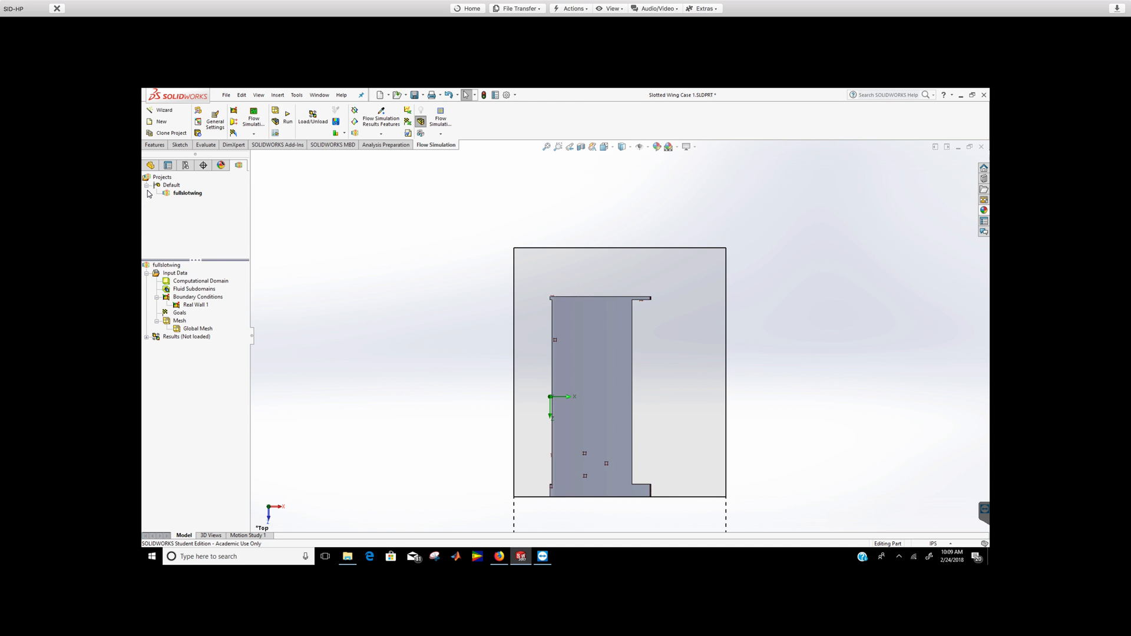
Step: Edit the global mesh definition and display the basic mesh on the domain
right_click(194, 333)
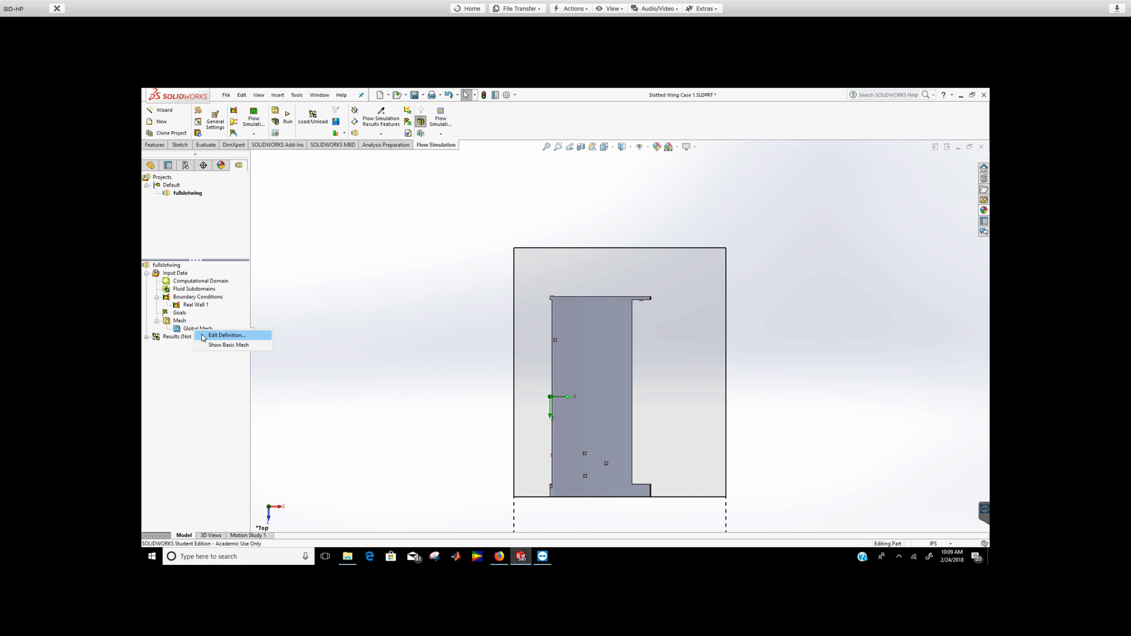
click(226, 335)
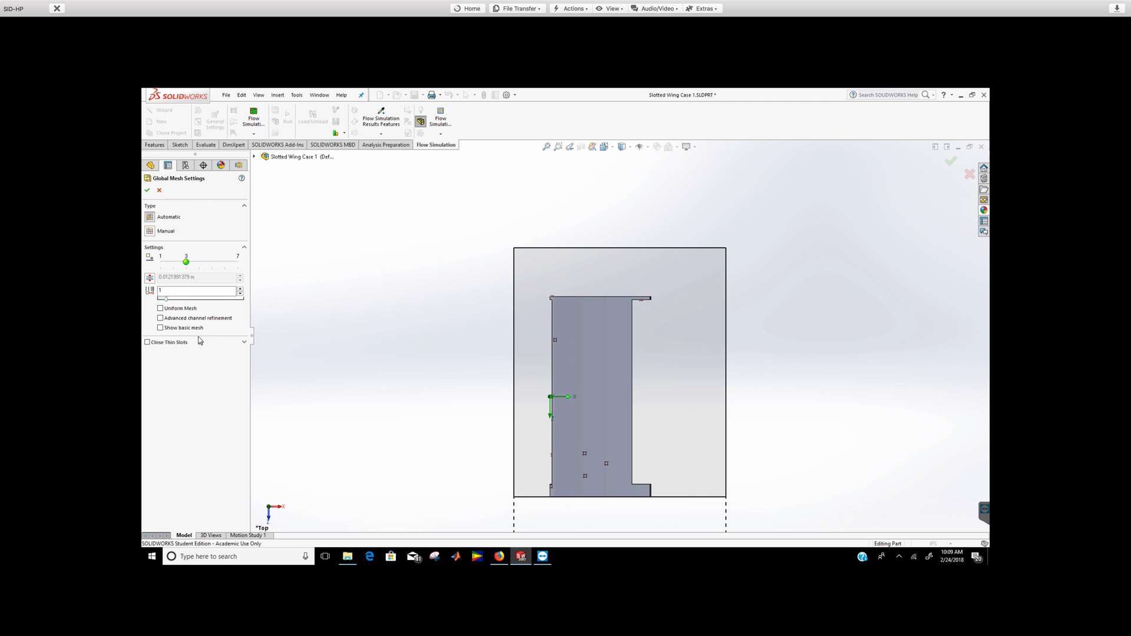
click(160, 328)
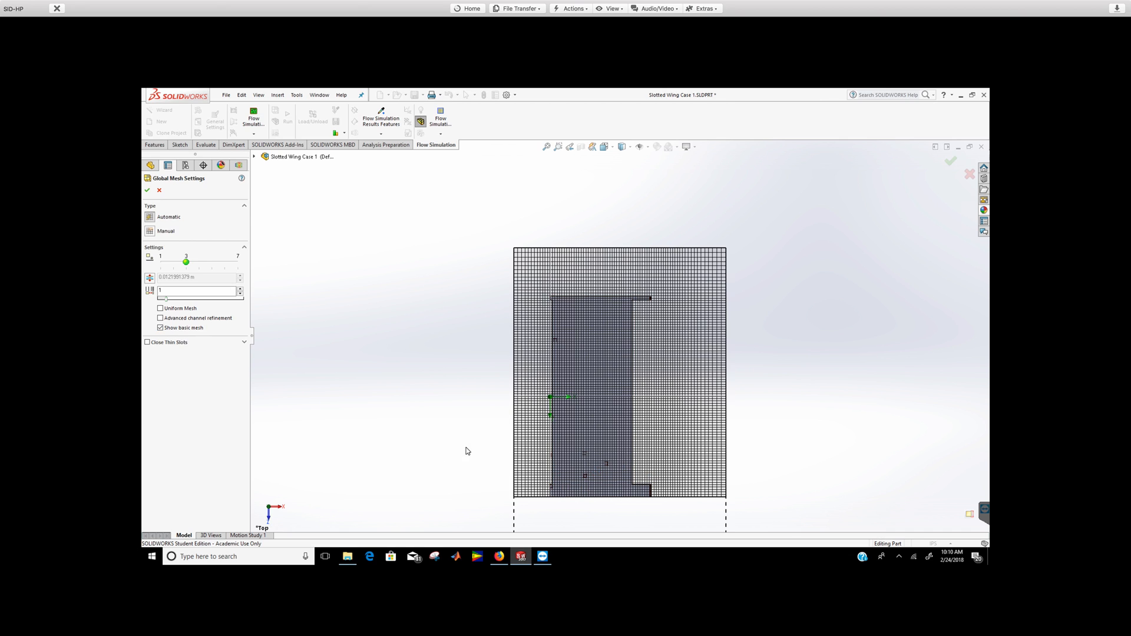
middle_drag(465, 452, 523, 430)
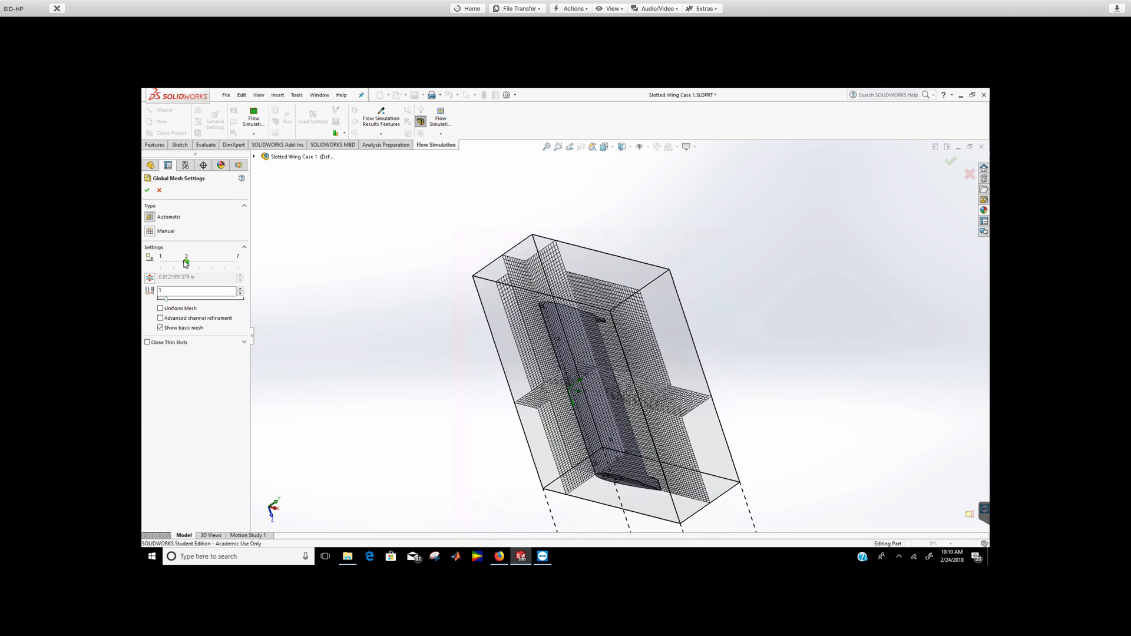
Step: Make the global mesh uniform, raise the level of initial mesh to 6 and accept the settings
click(185, 309)
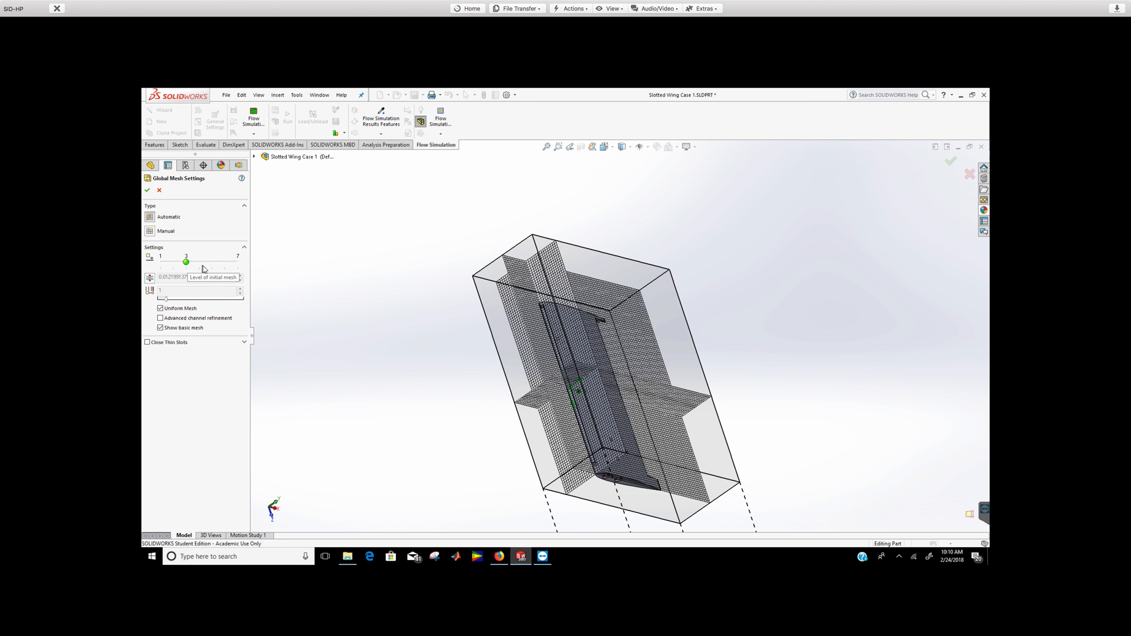
drag(203, 270, 210, 270)
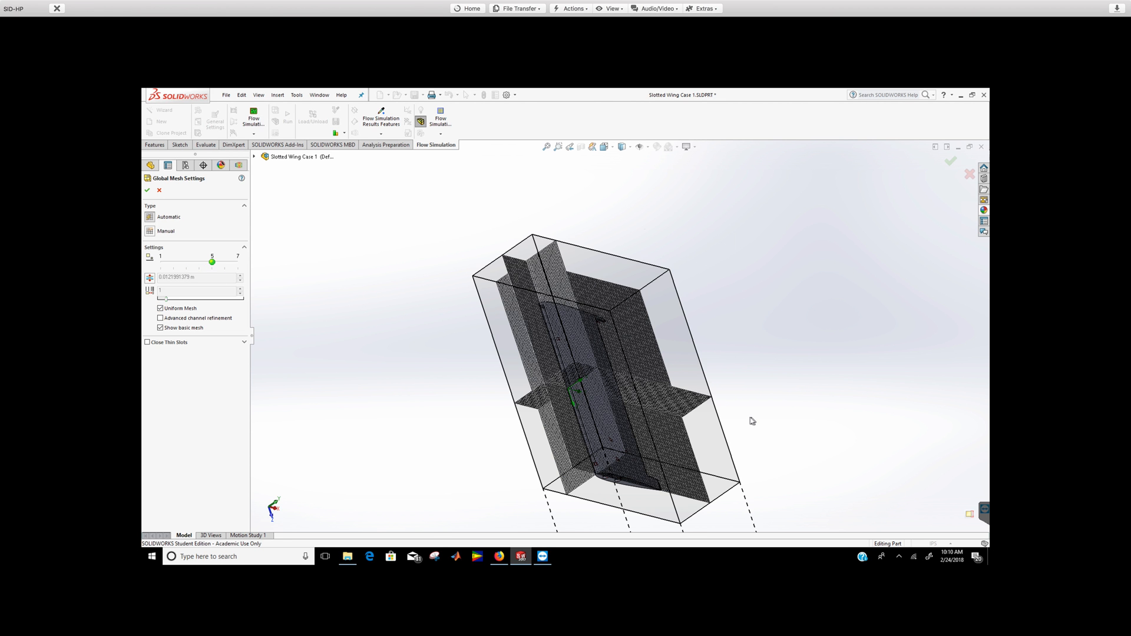
middle_drag(751, 421, 708, 491)
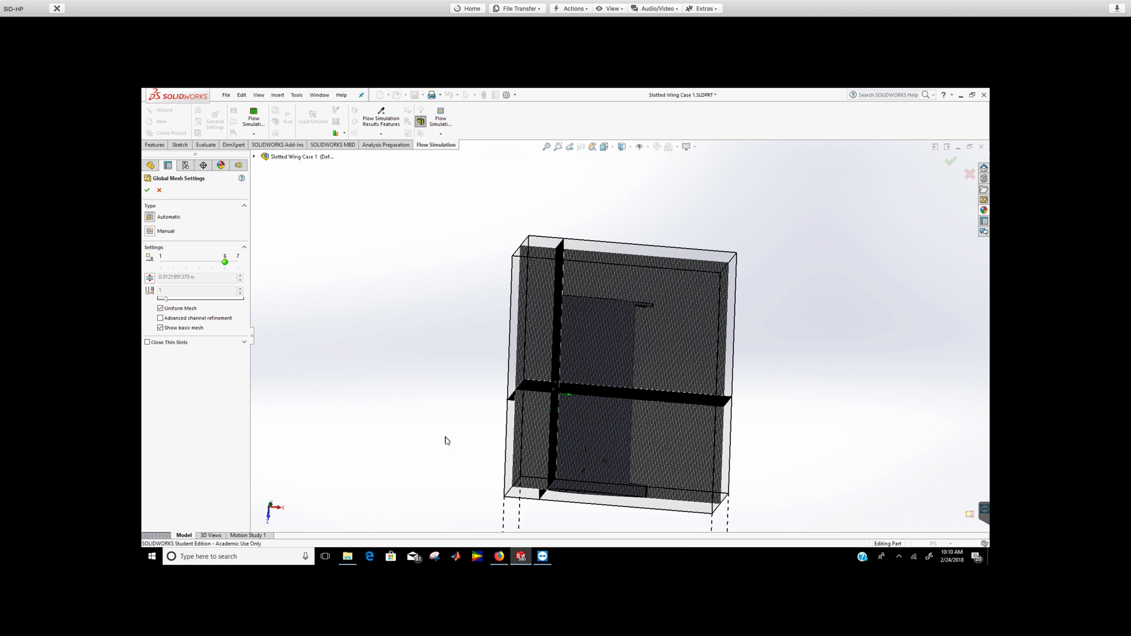
middle_drag(445, 437, 543, 475)
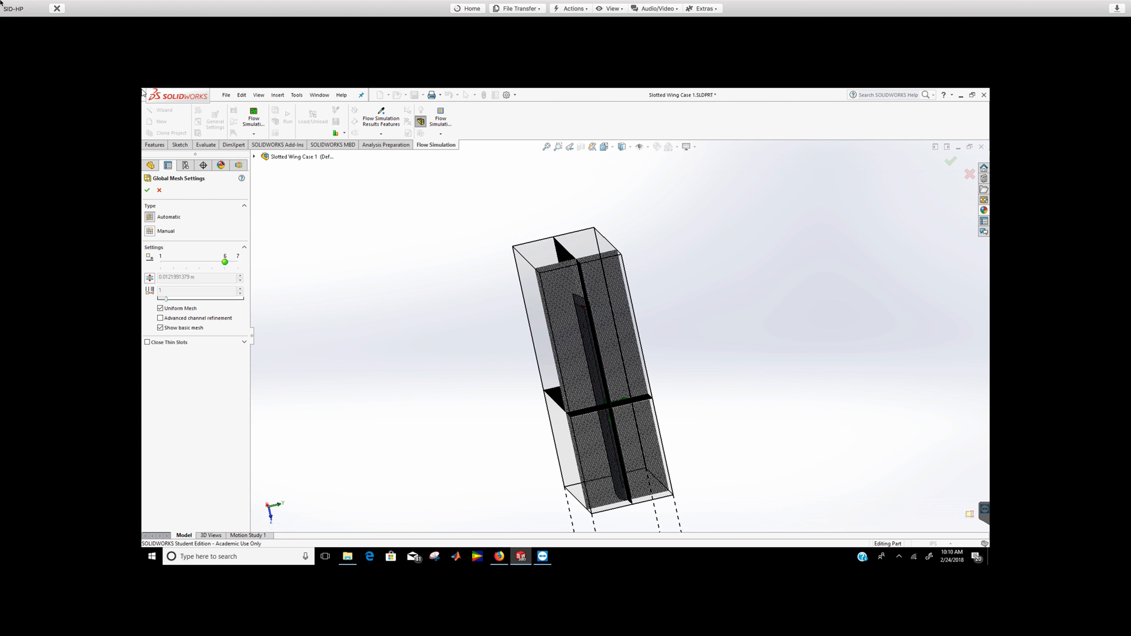
click(146, 189)
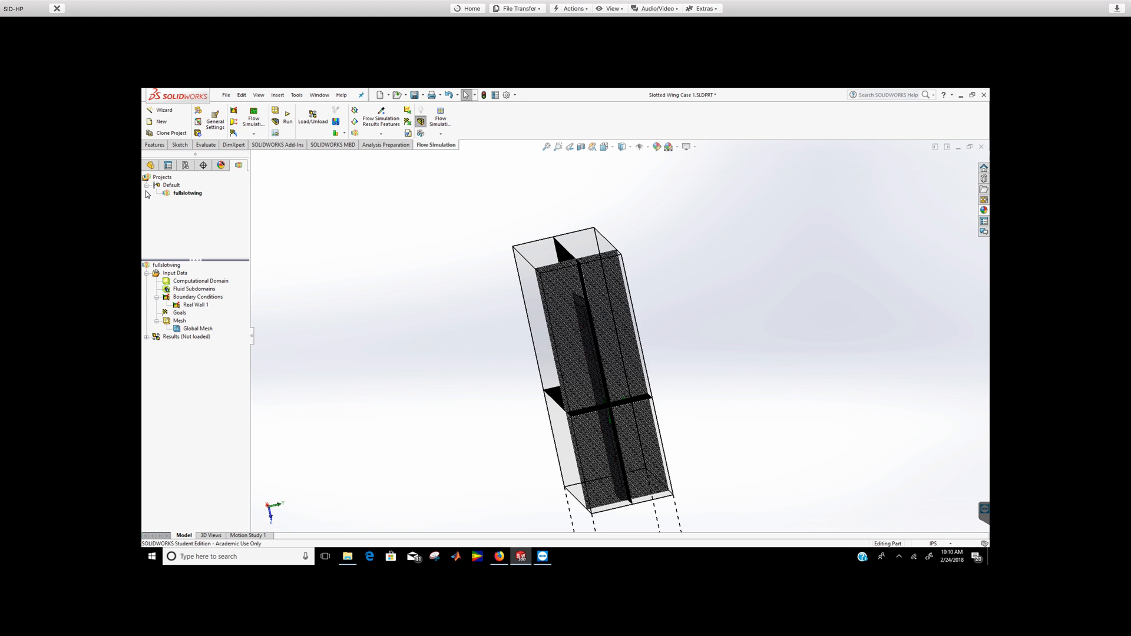
Step: Insert global goals for Force (X), Force (Y) and Force (Z) and accept them
right_click(177, 315)
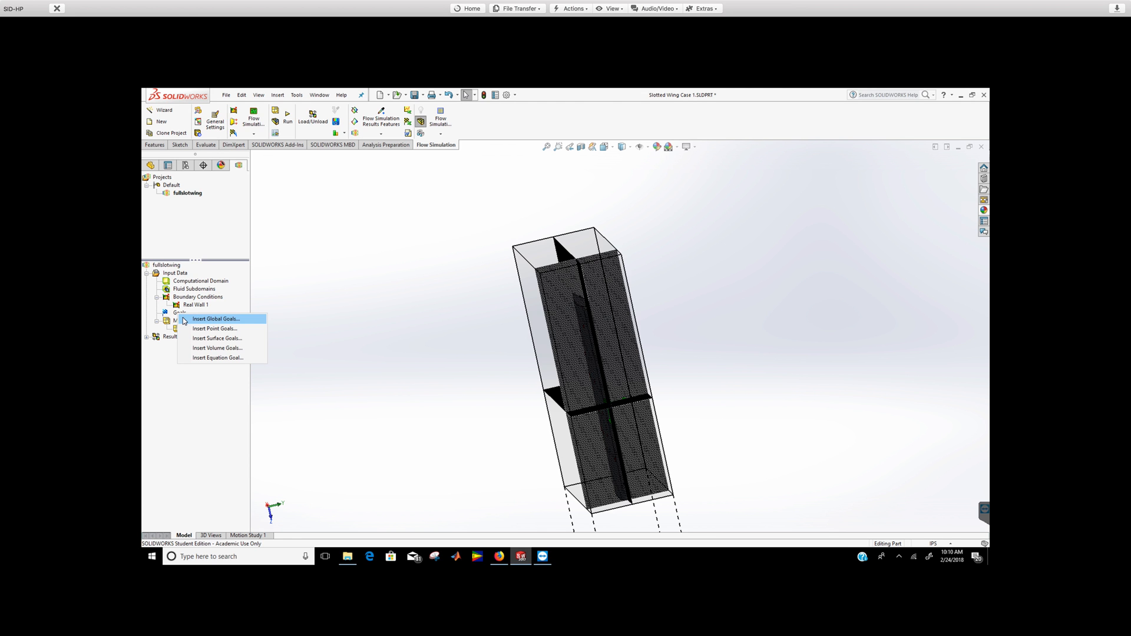
click(211, 321)
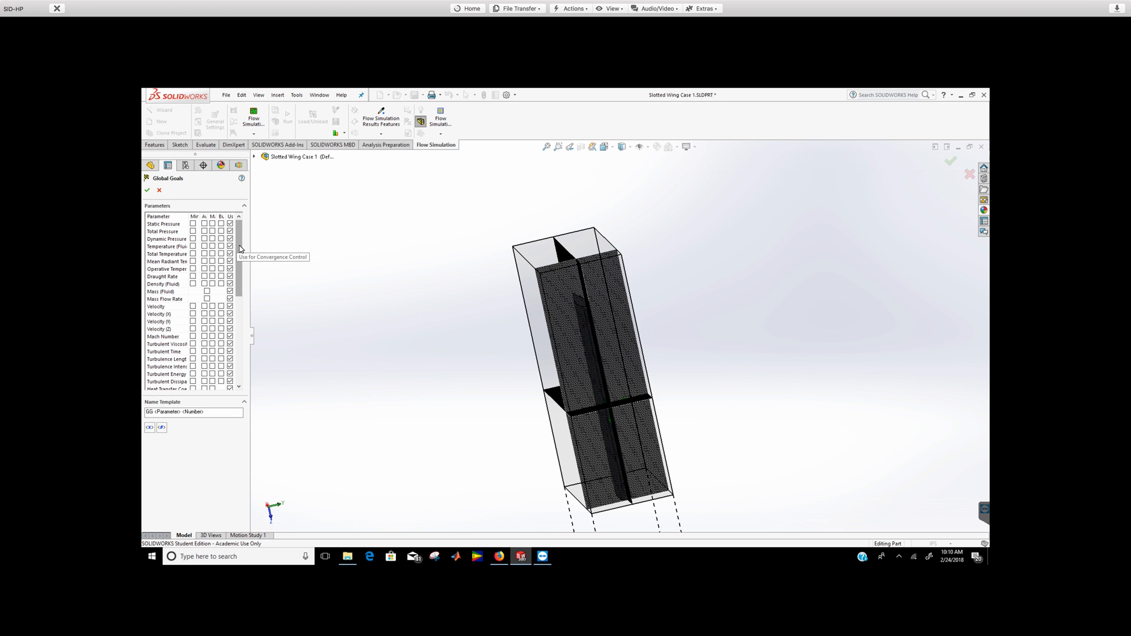
drag(239, 242, 257, 317)
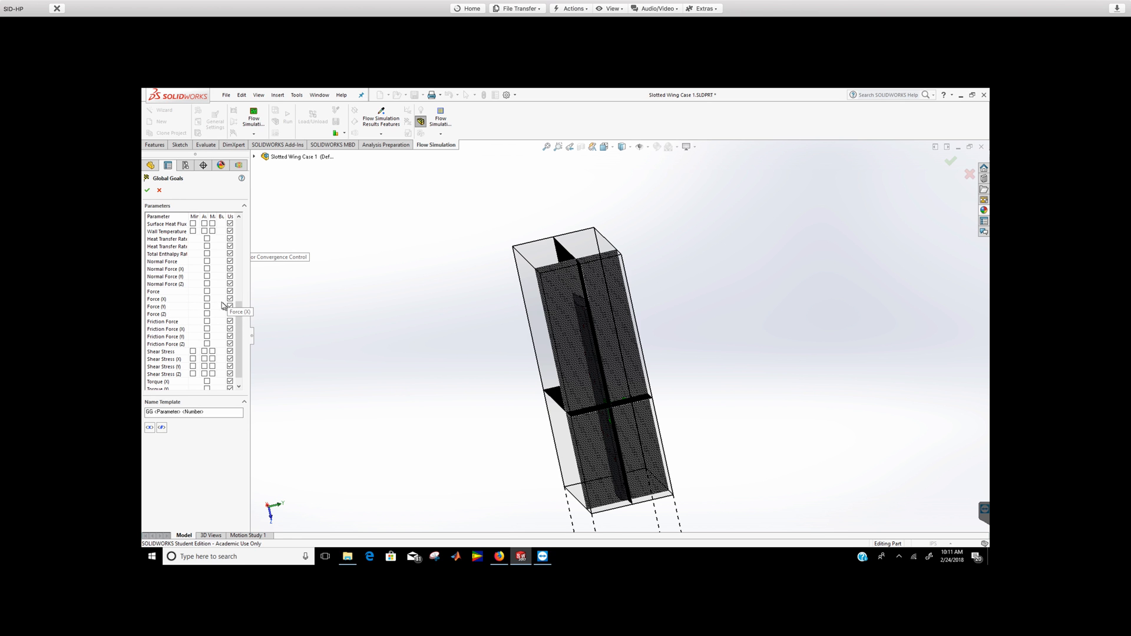
scroll(244, 325, down, 1)
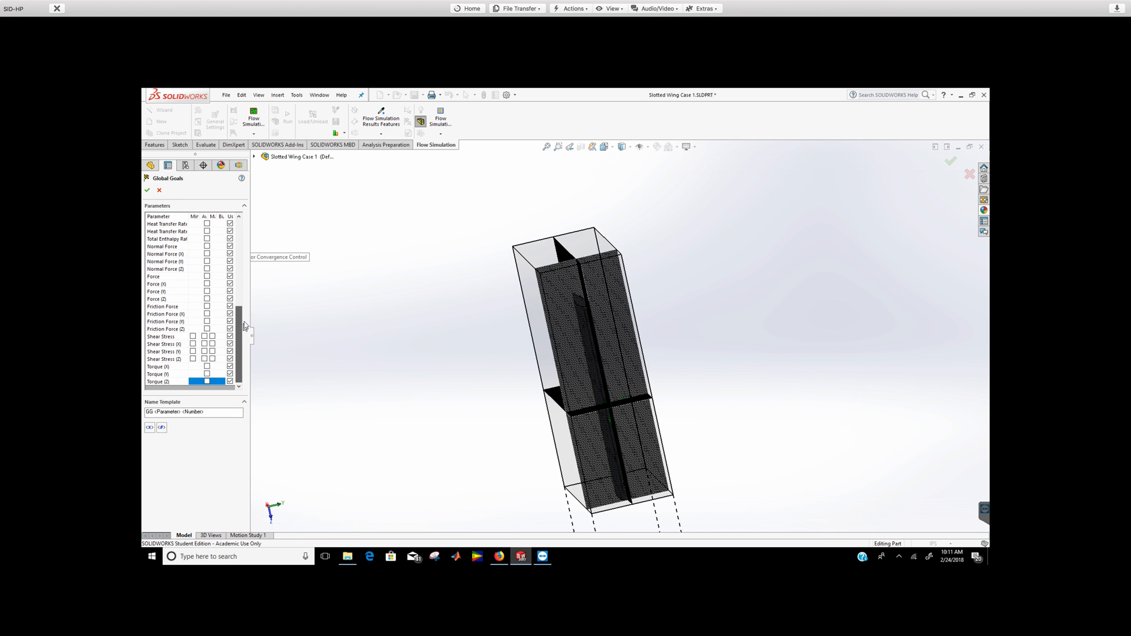
drag(244, 321, 251, 345)
click(207, 284)
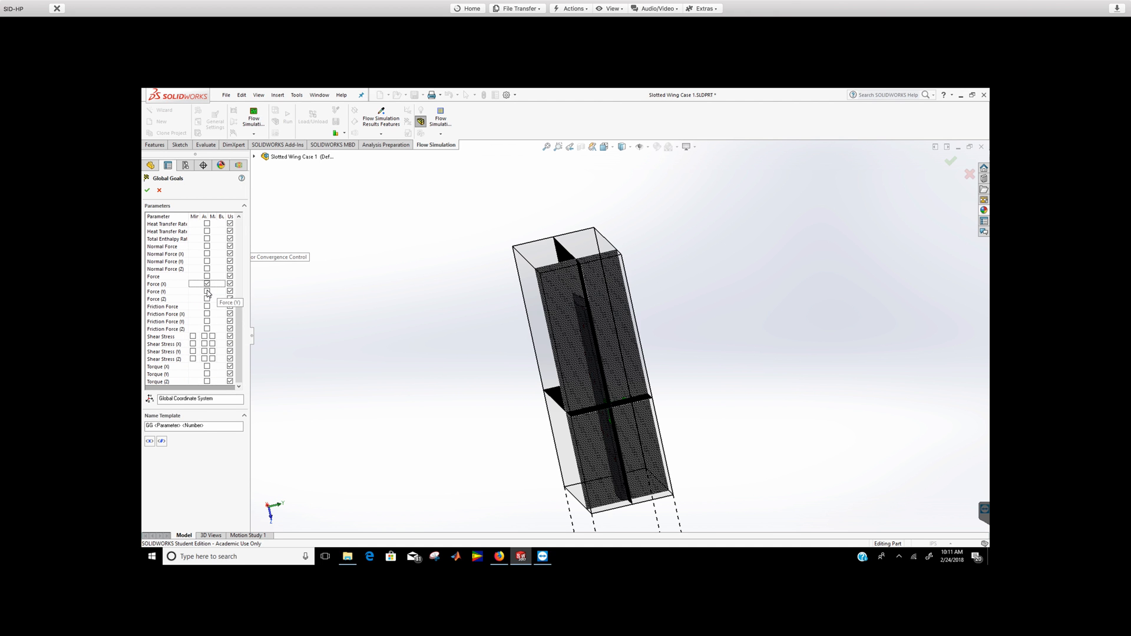
click(206, 291)
click(207, 299)
drag(241, 348, 271, 369)
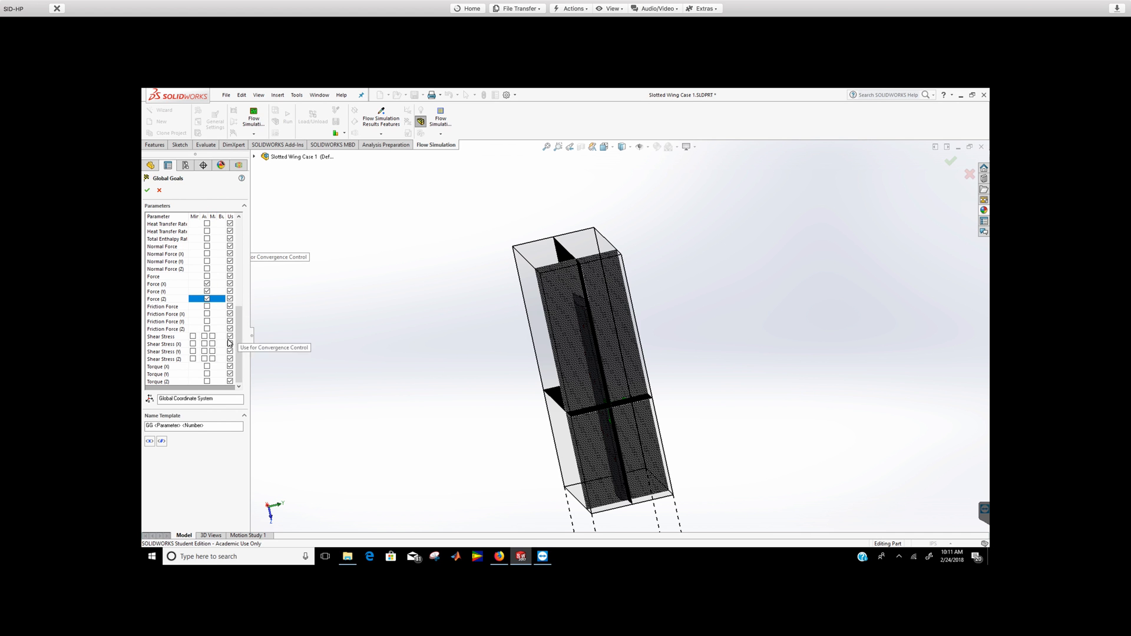
click(147, 189)
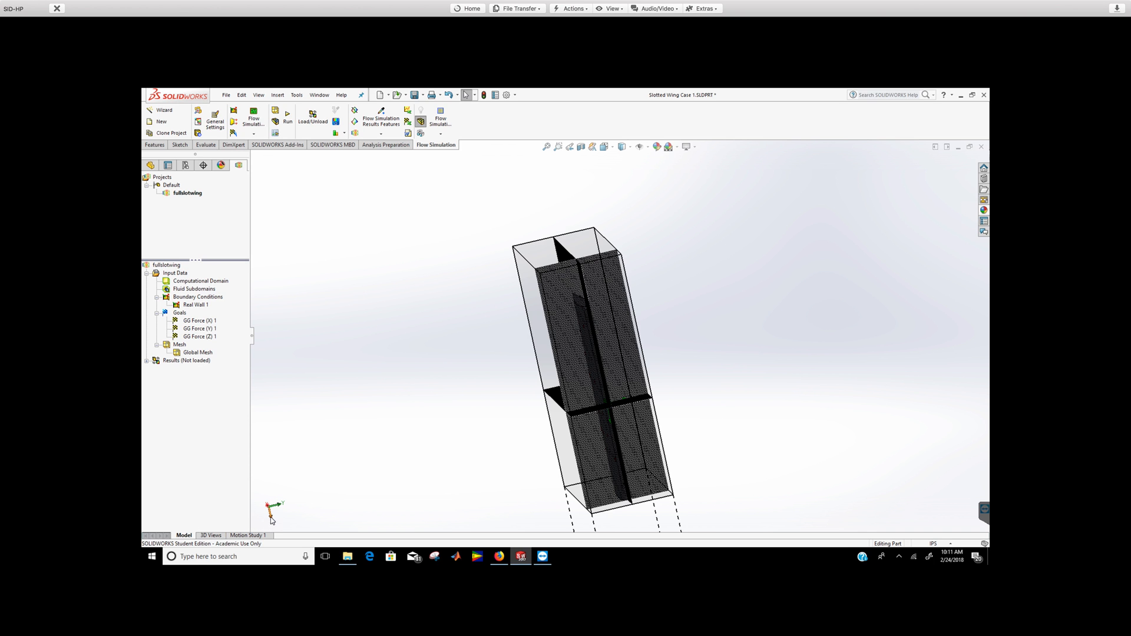
Step: Review the analysis type, fluids, wall conditions, and initial and ambient conditions with turbulence parameters in the general settings, and accept them
click(271, 515)
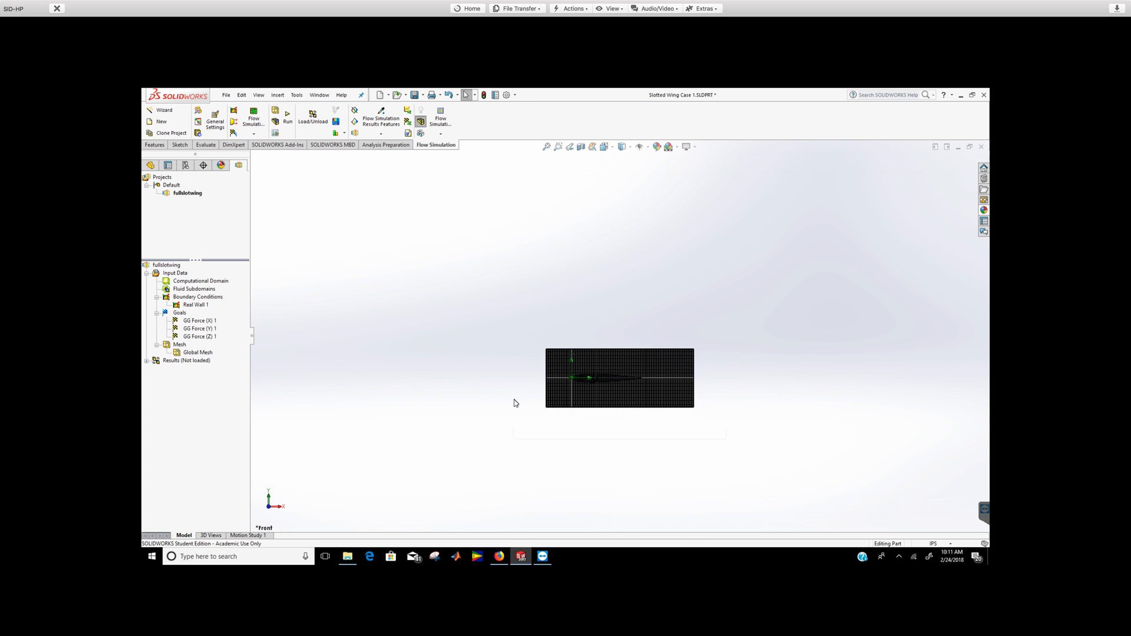
scroll(567, 406, down, 5)
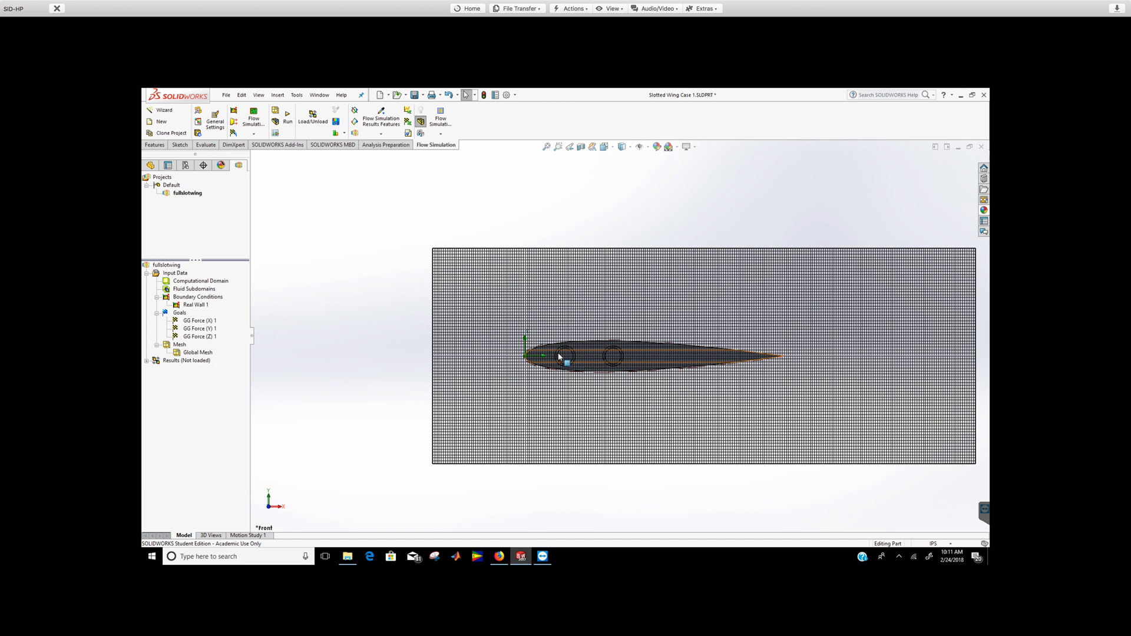
scroll(522, 347, down, 1)
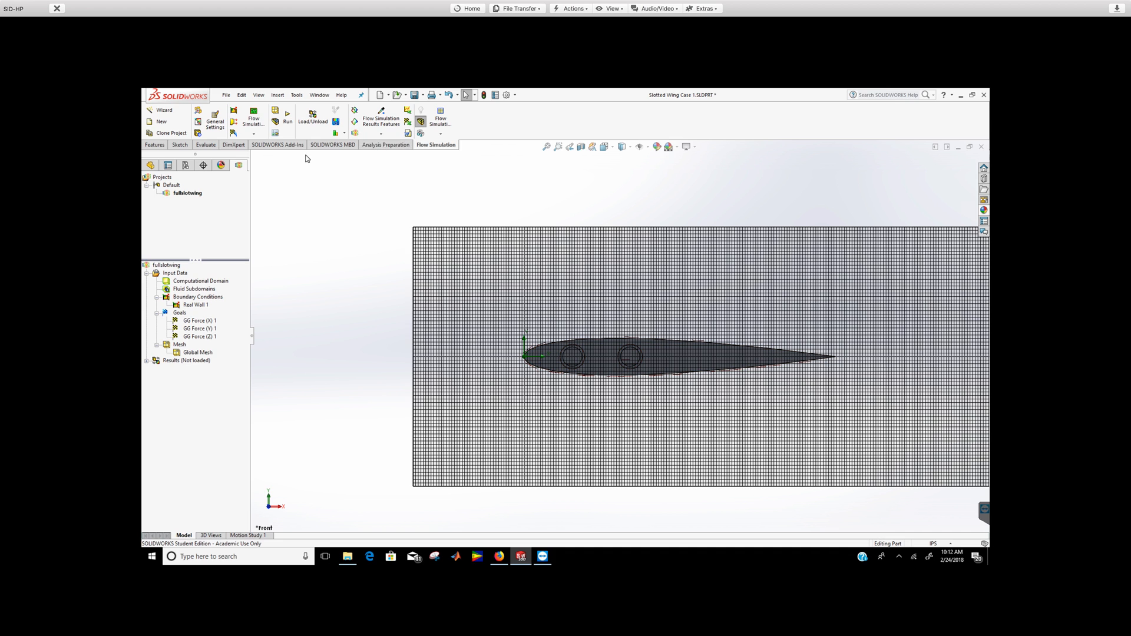
click(221, 124)
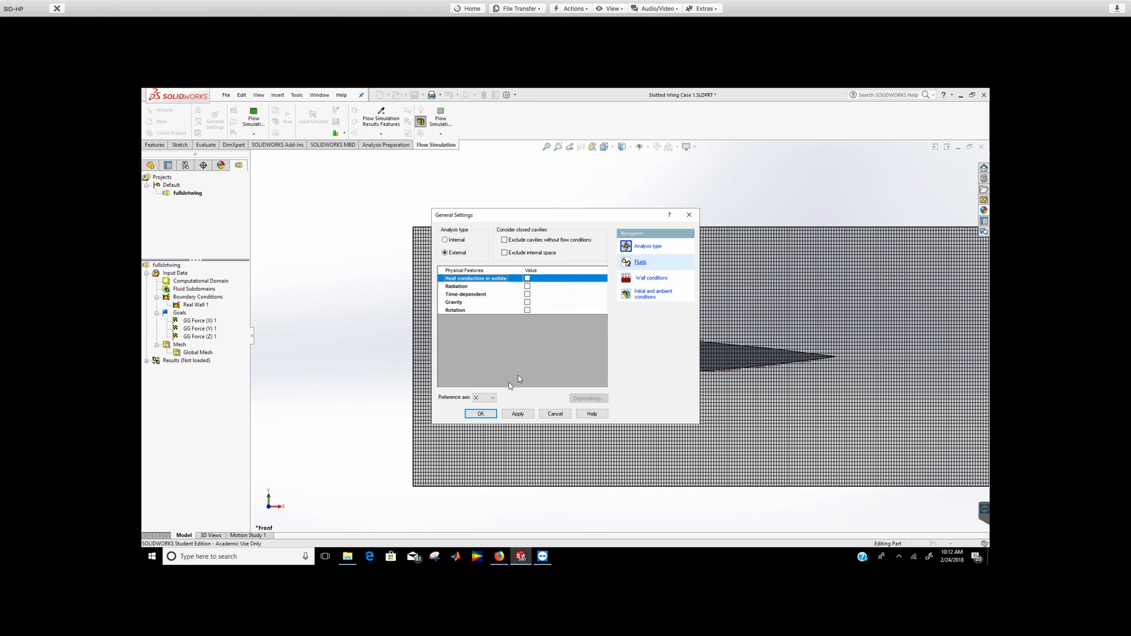
click(639, 263)
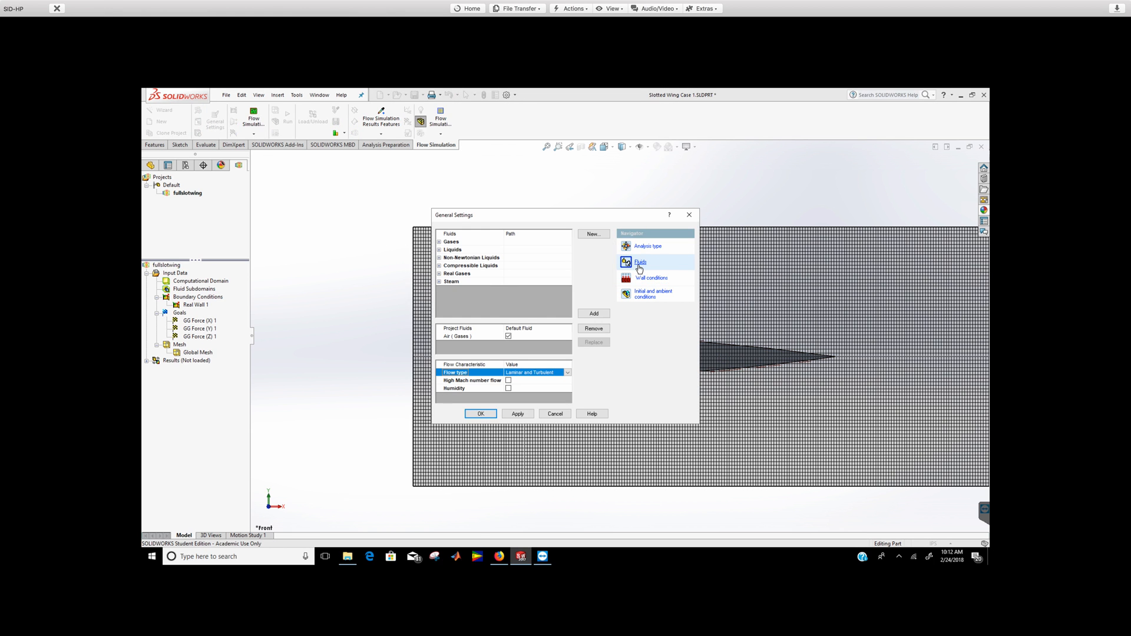
click(664, 281)
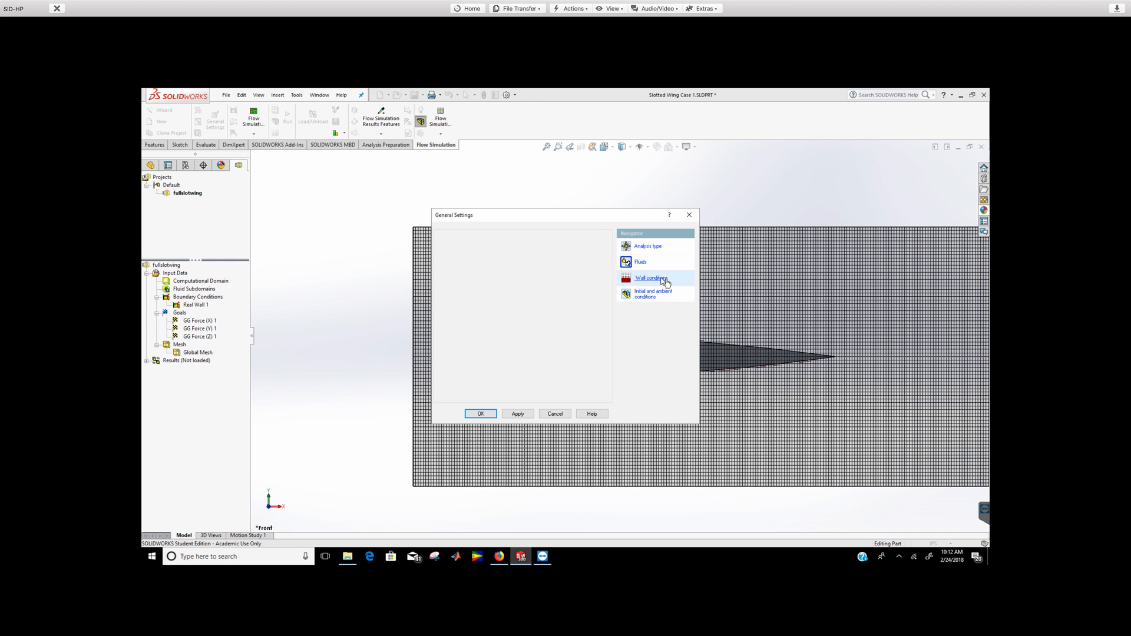
click(652, 294)
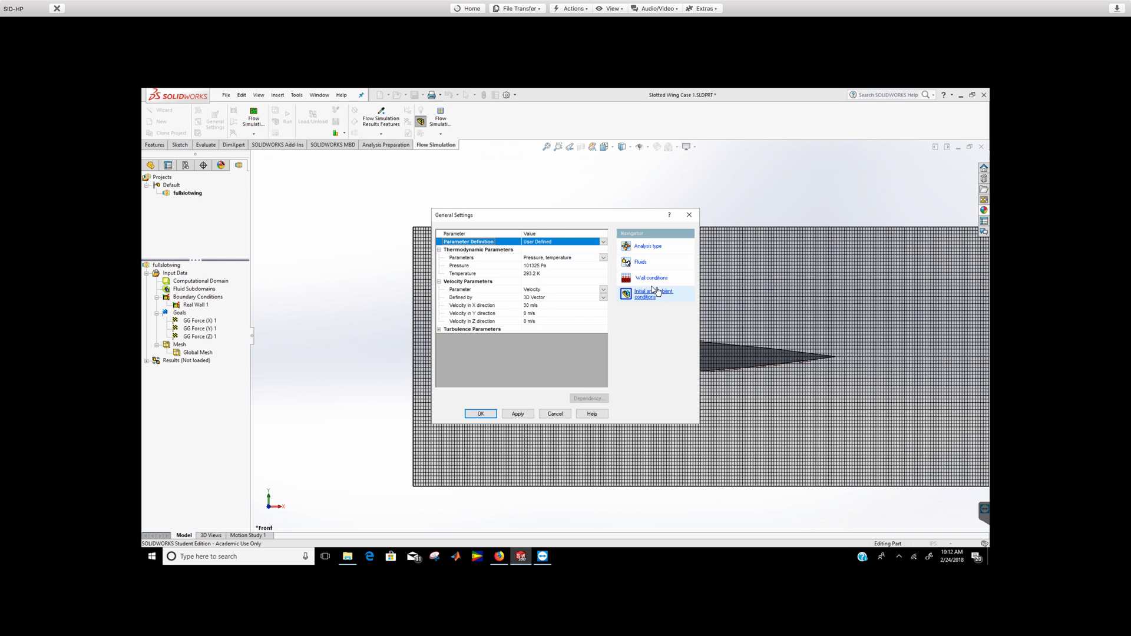
click(438, 329)
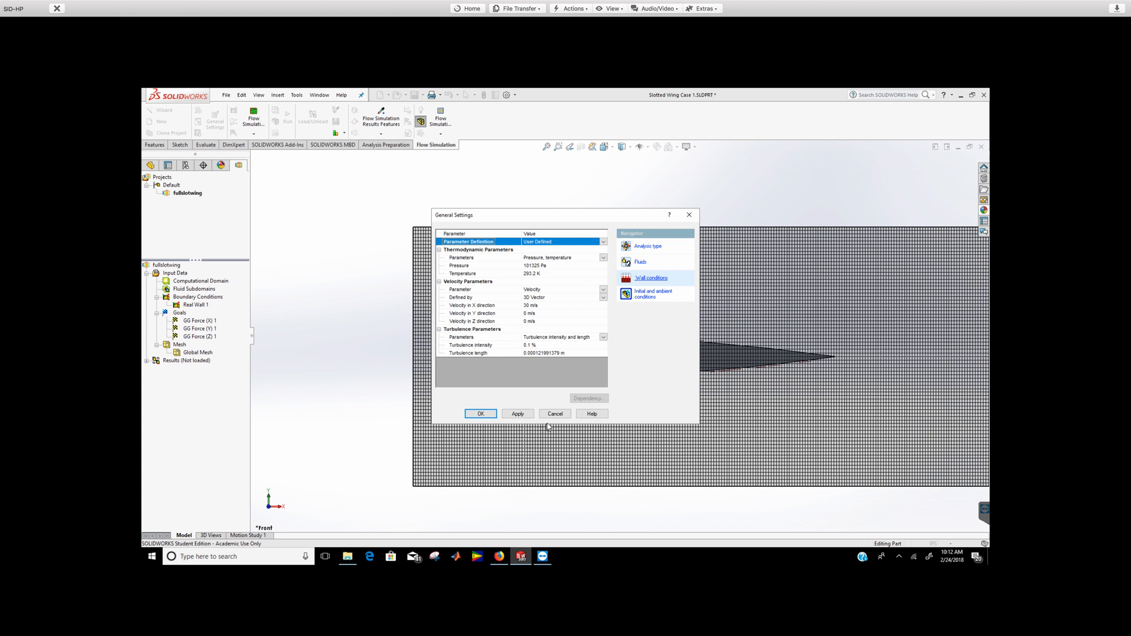
click(526, 415)
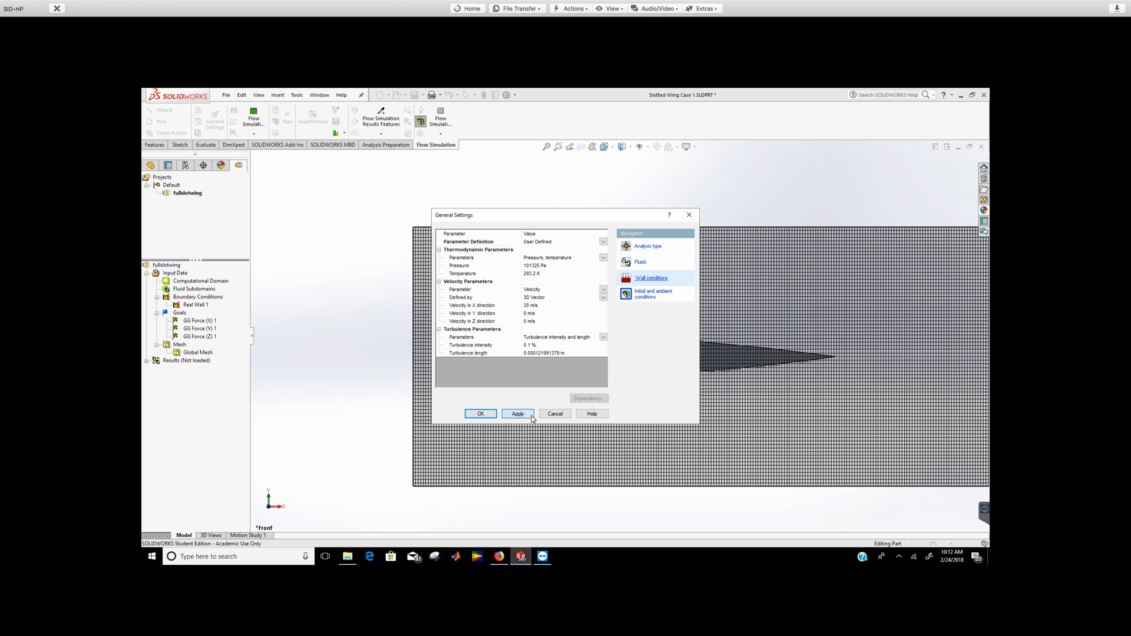
click(481, 414)
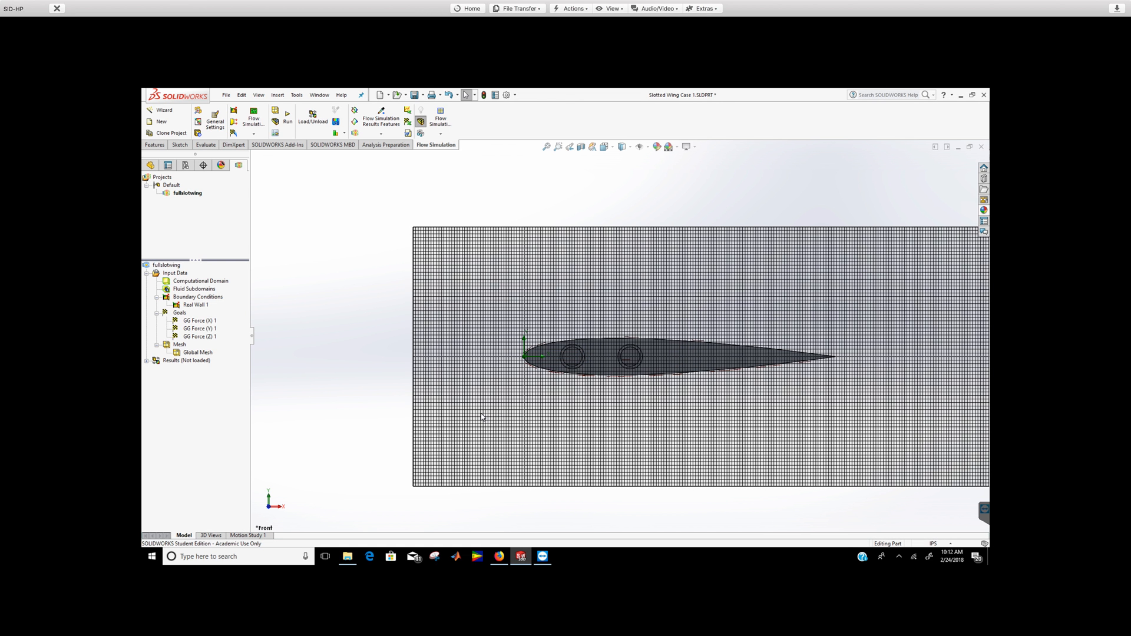
Step: Run the project as a new calculation on this computer with results loaded, and bring up the solver's mesh generation window
scroll(715, 330, up, 4)
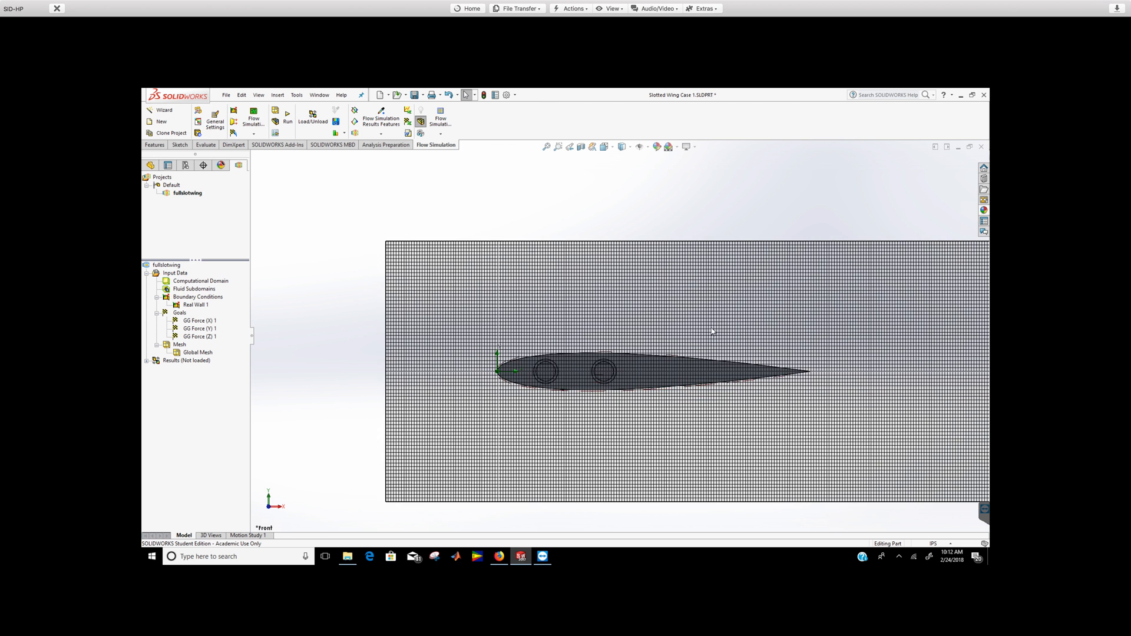
middle_drag(695, 255, 707, 306)
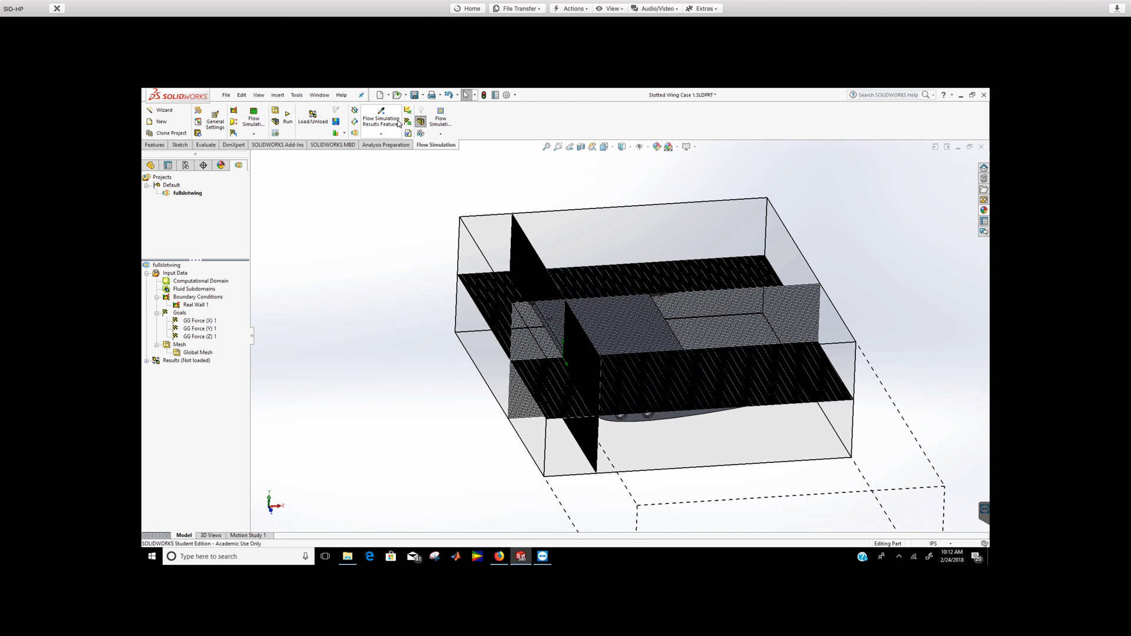
click(293, 122)
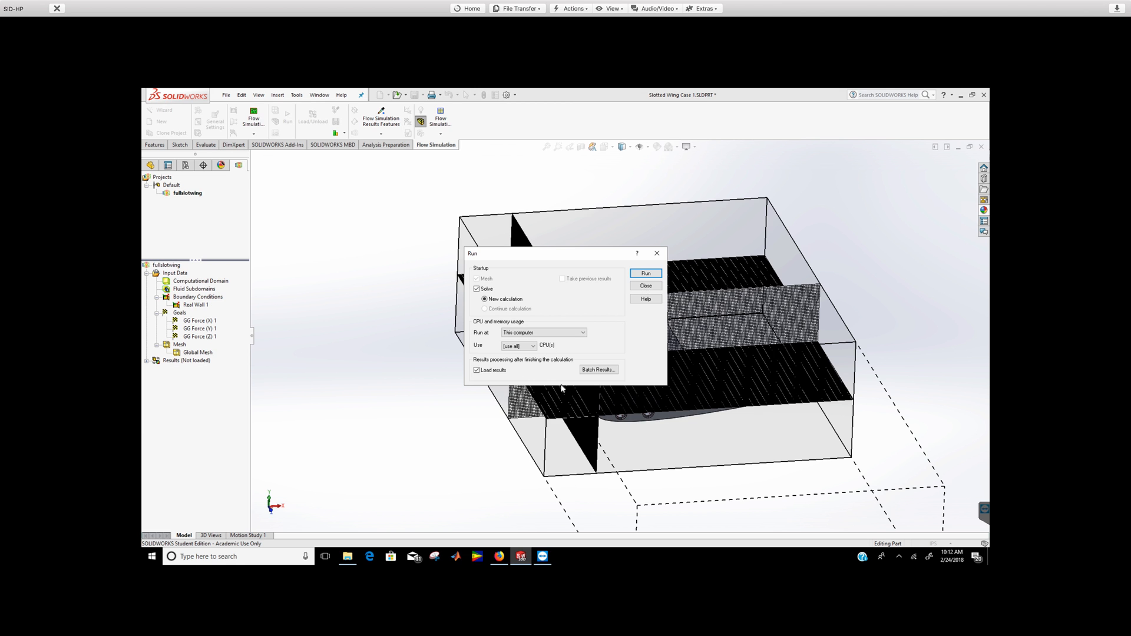
click(641, 287)
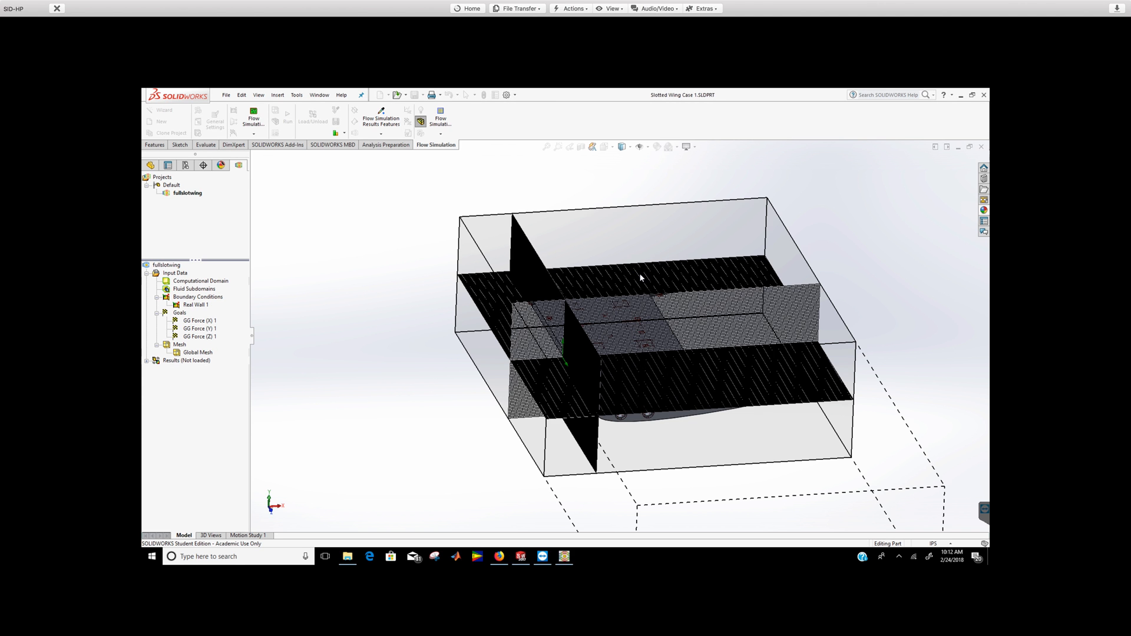
click(559, 556)
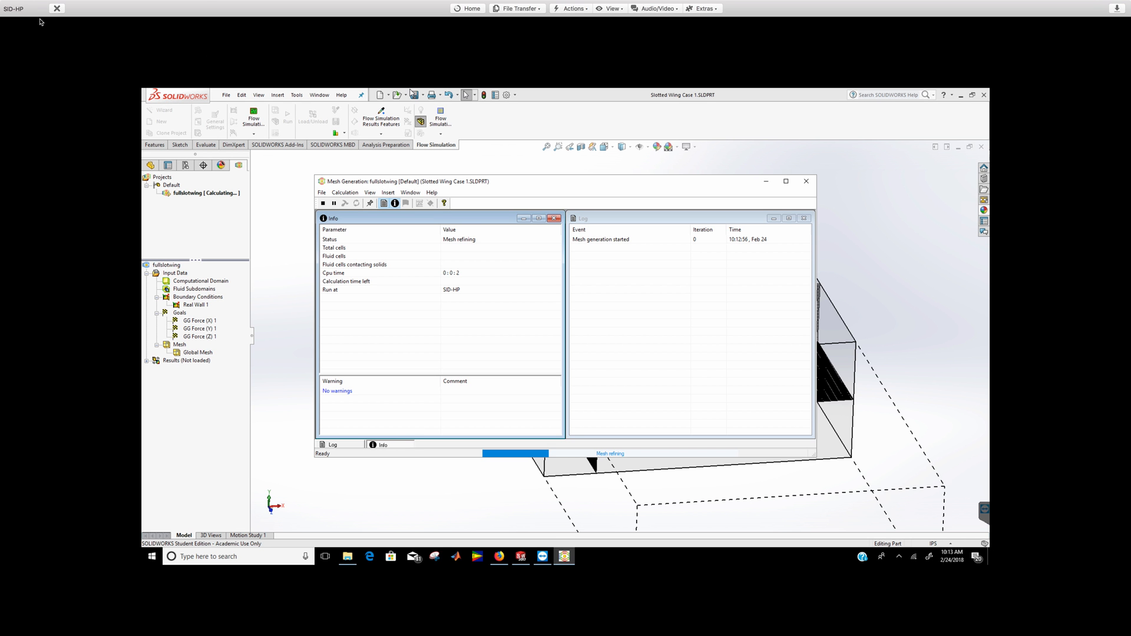
mouse_move(48, 1)
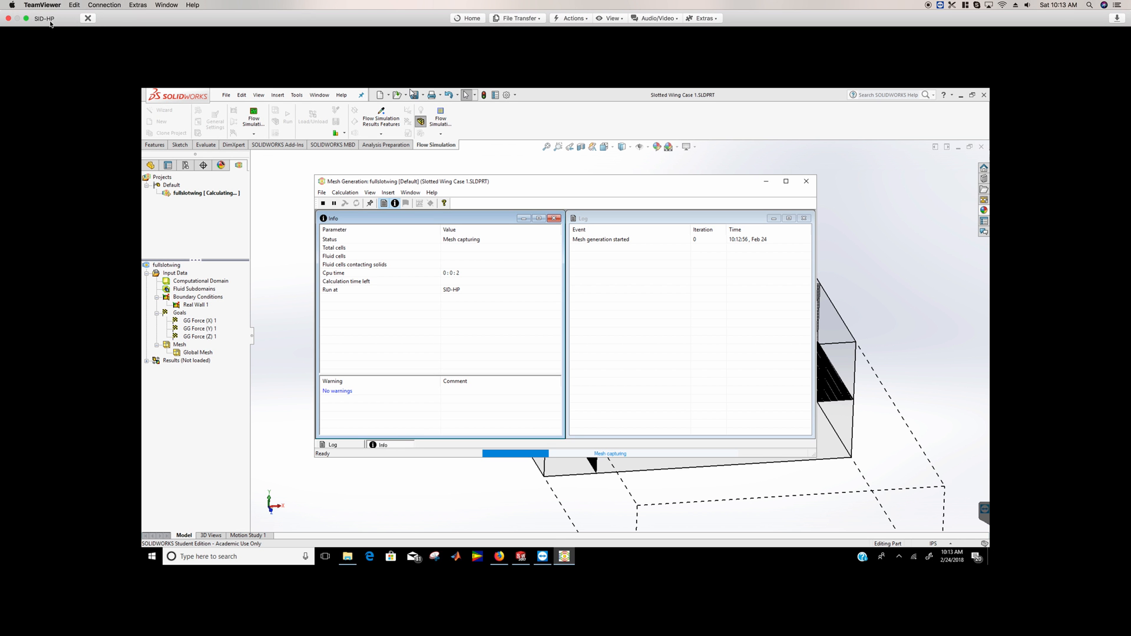